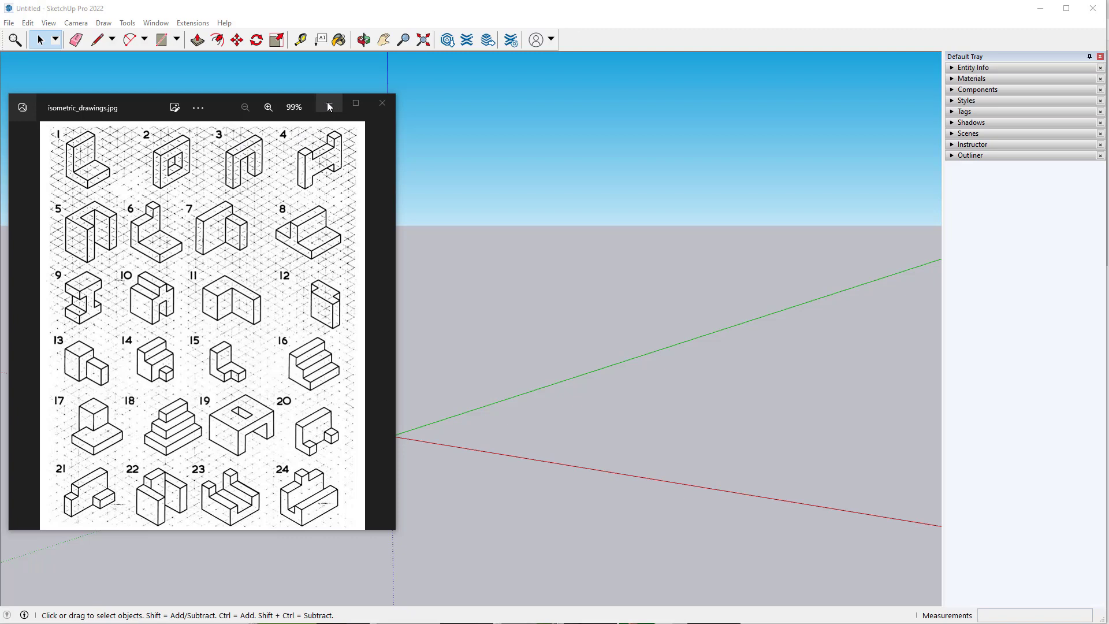
Put away the isometric_drawings.jpg image and replace the Getting Started toolbar with the Large Tool Set
left_click(155, 88)
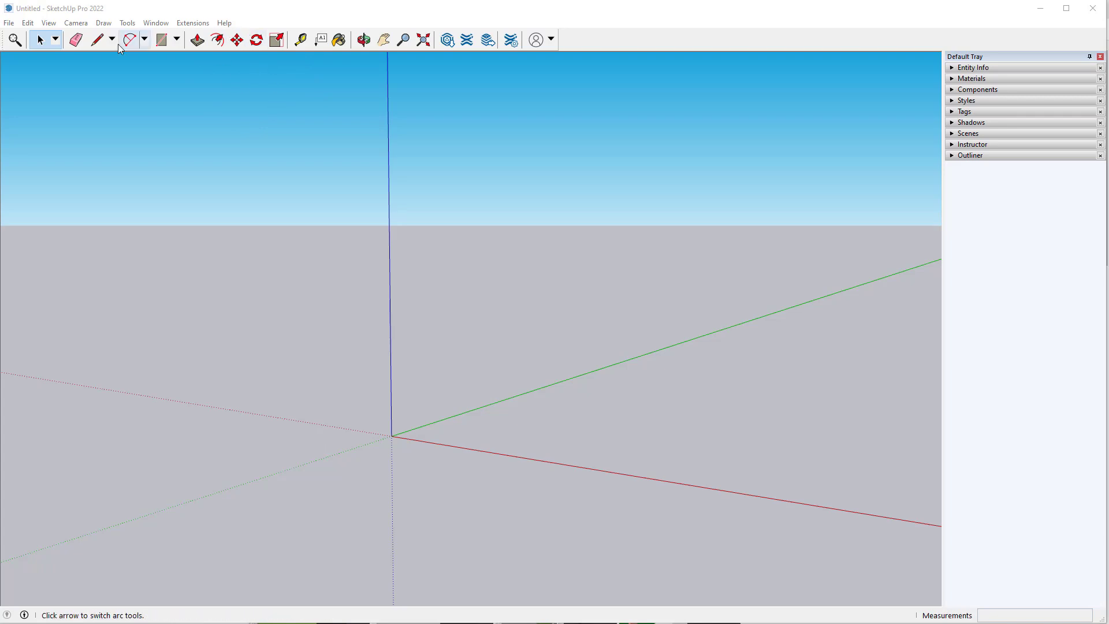
left_click(48, 25)
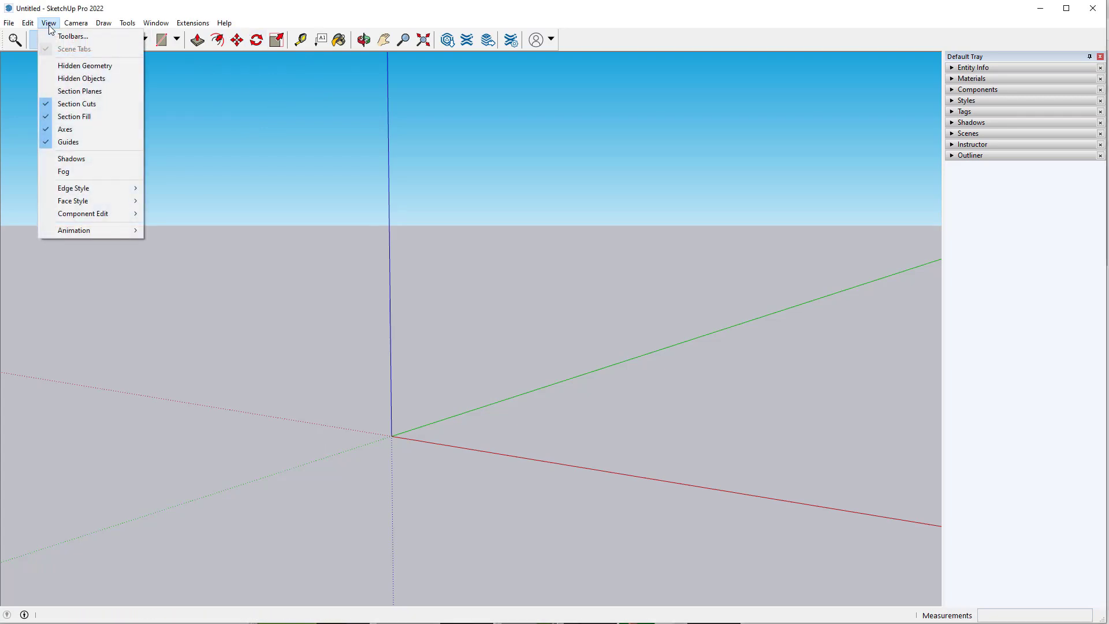
left_click(58, 37)
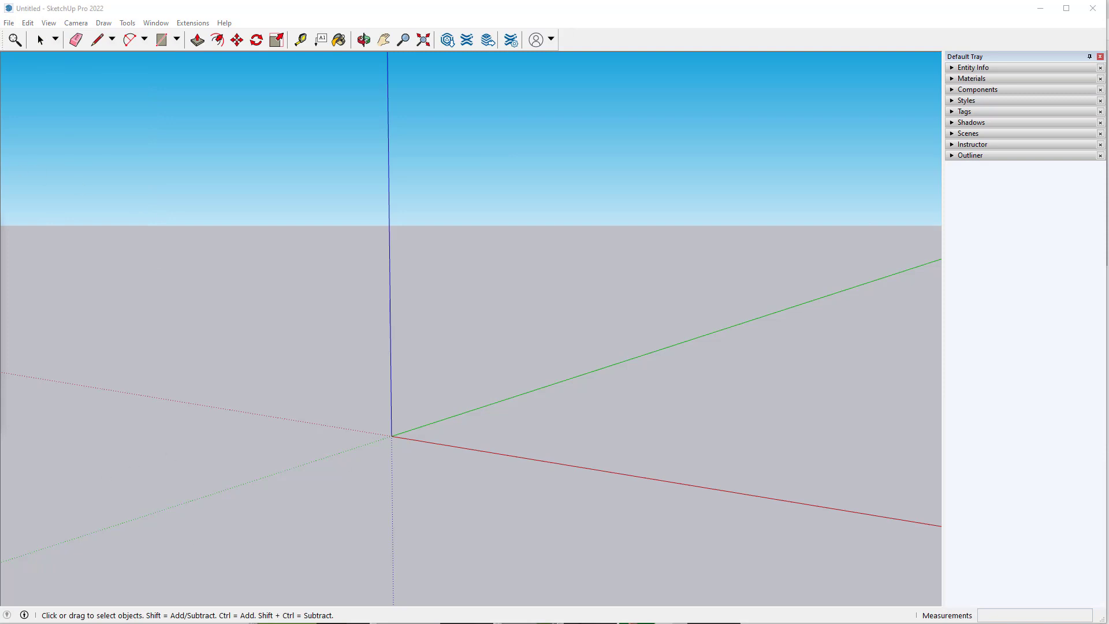
left_click_drag(71, 228, 275, 224)
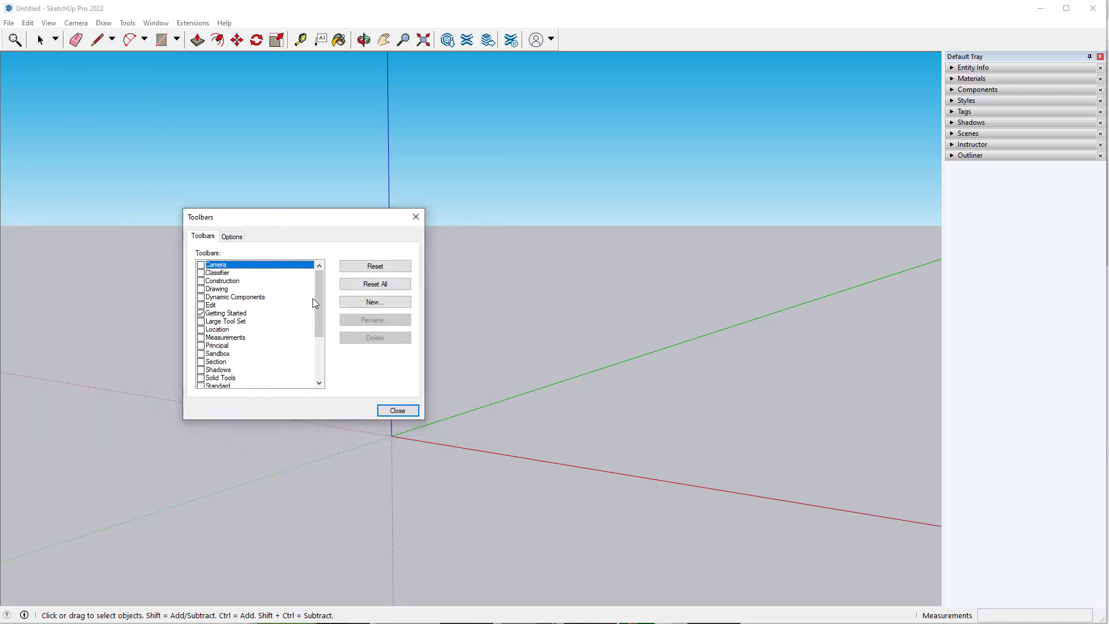
left_click(200, 313)
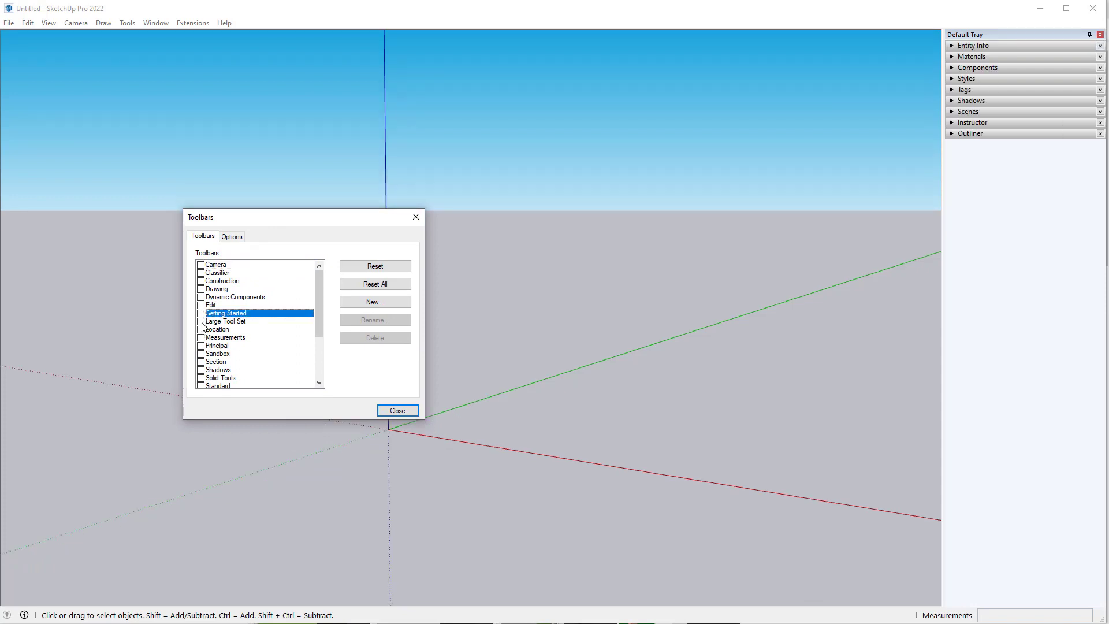
left_click(200, 322)
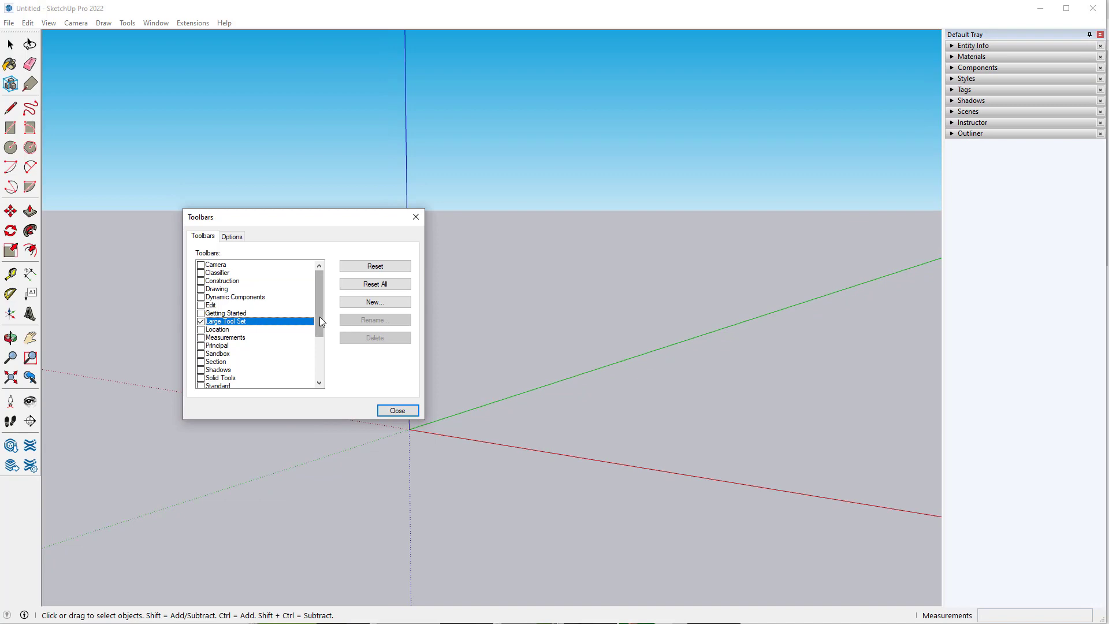
Add the Section, Styles and Views toolbars and line them up side by side in one row
scroll(320, 316, "down", 2)
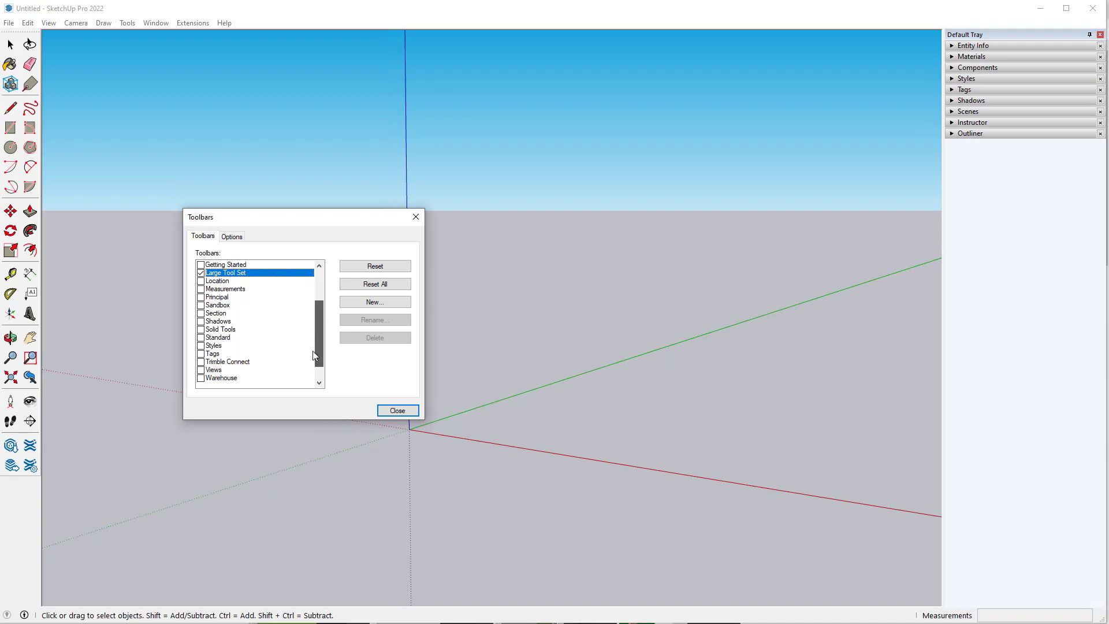
left_click(200, 314)
left_click(201, 346)
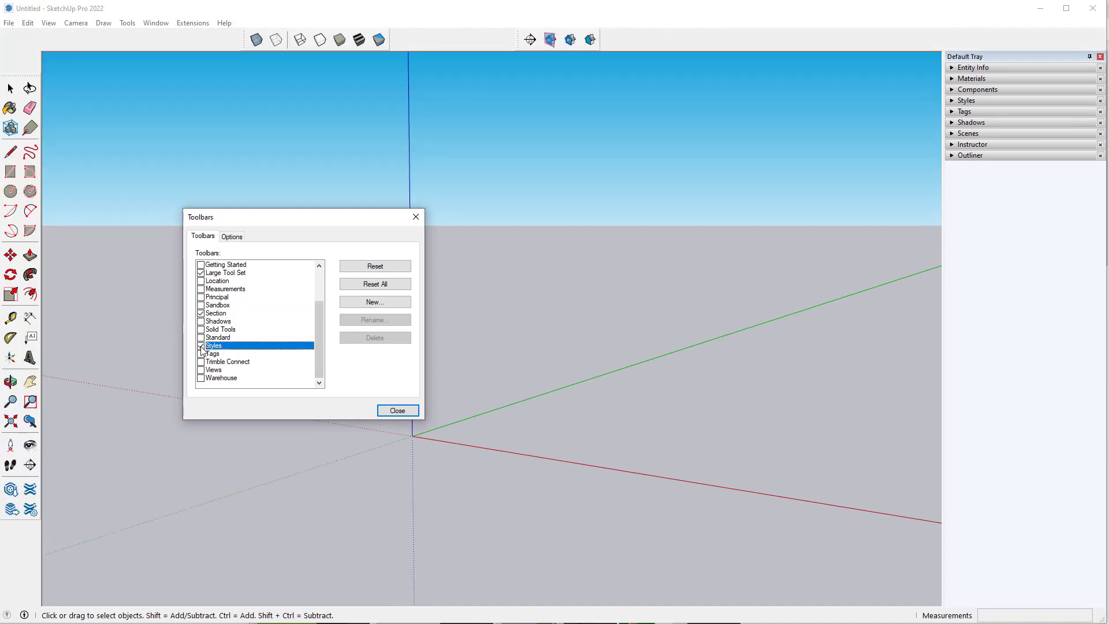
left_click(201, 370)
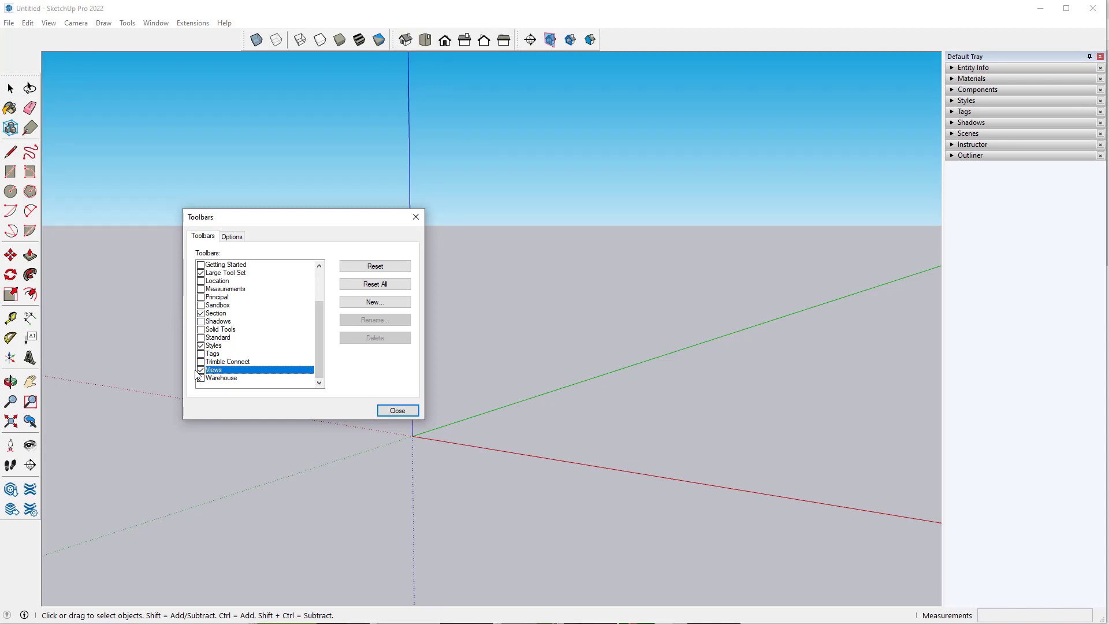
left_click(397, 411)
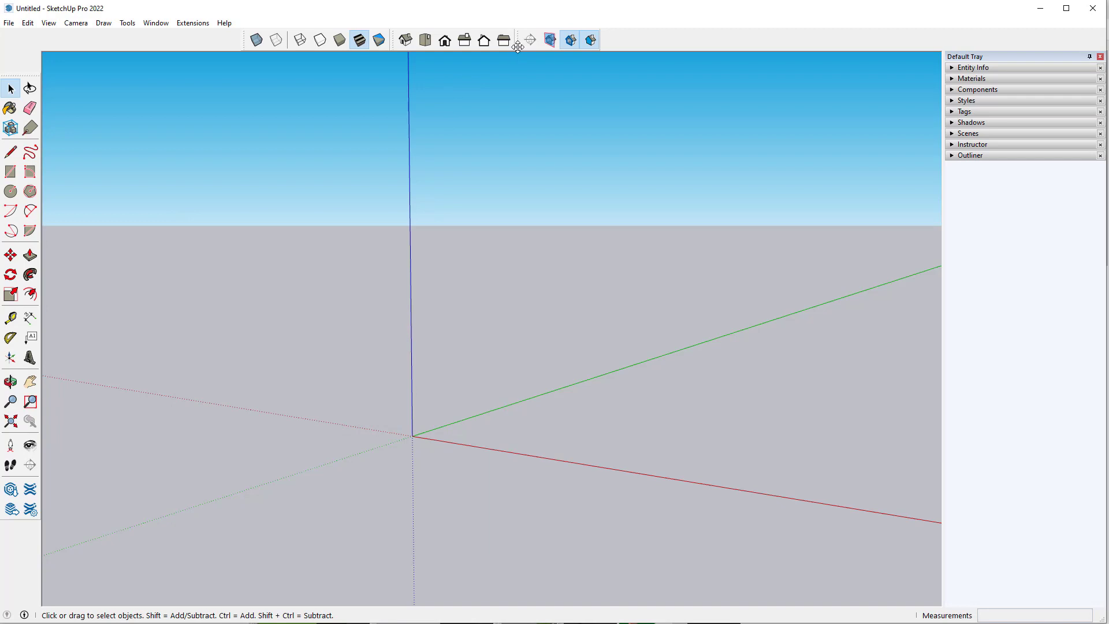
left_click_drag(517, 47, 606, 40)
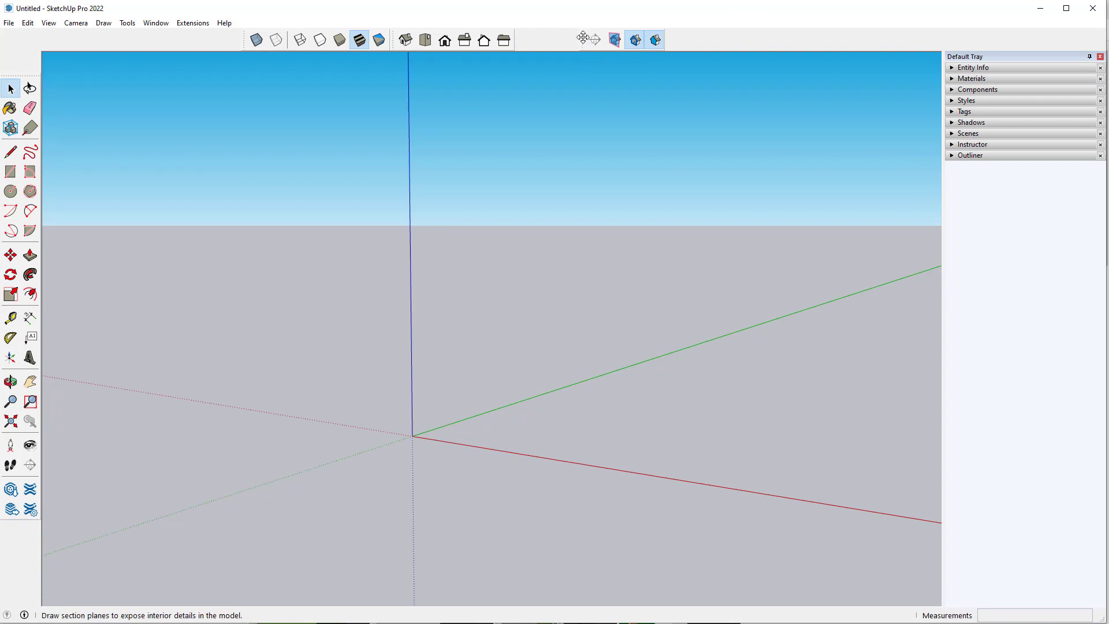
left_click_drag(582, 37, 509, 32)
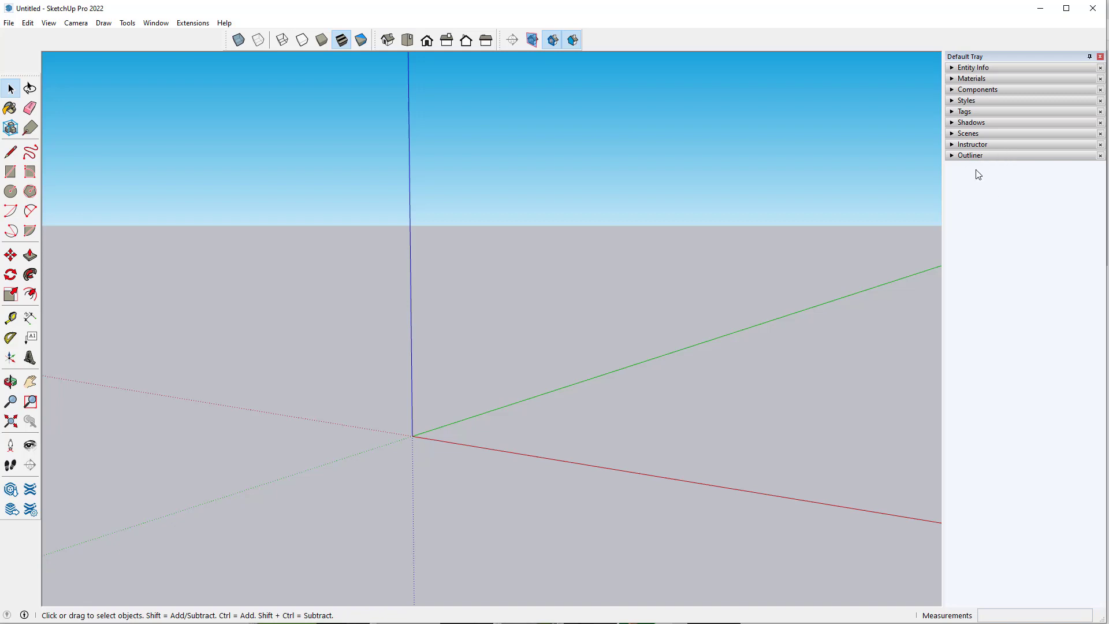
Remove the Instructor panel from the Default Tray
left_click(157, 22)
mouse_move(168, 36)
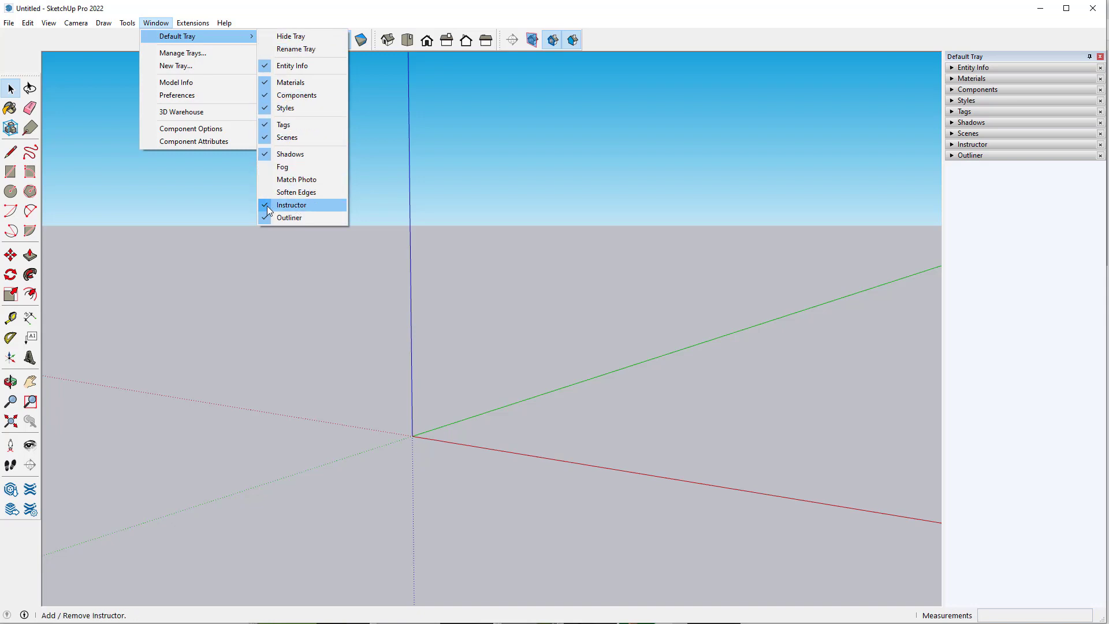
left_click(291, 205)
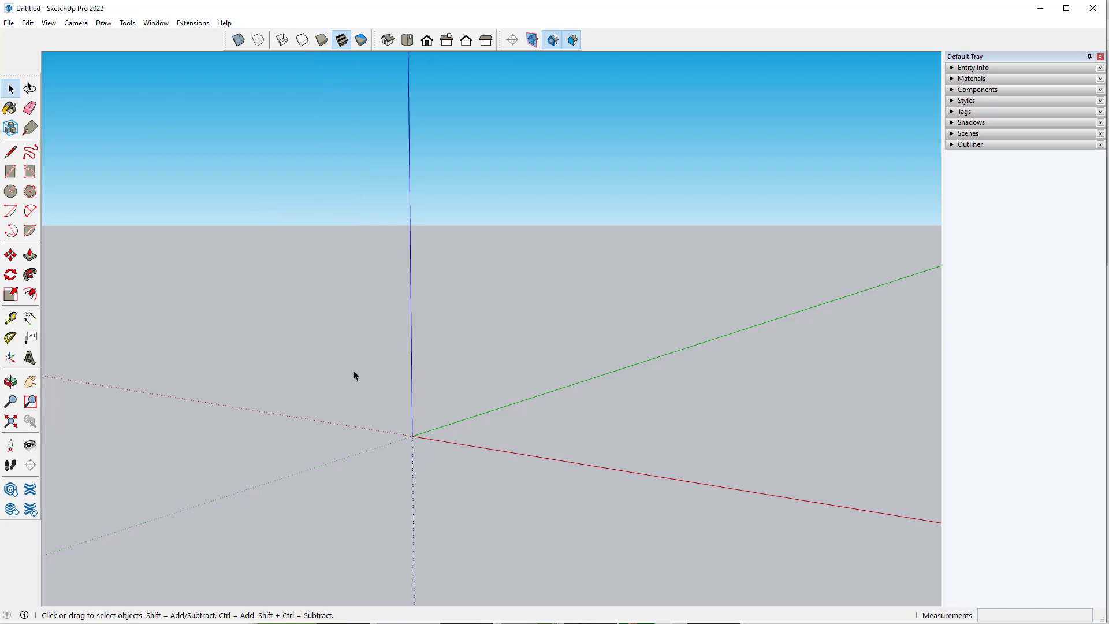
Draw a 12 by 12 inch square on the ground near the origin, between the red and green axes
middle_click_drag(354, 374, 185, 352)
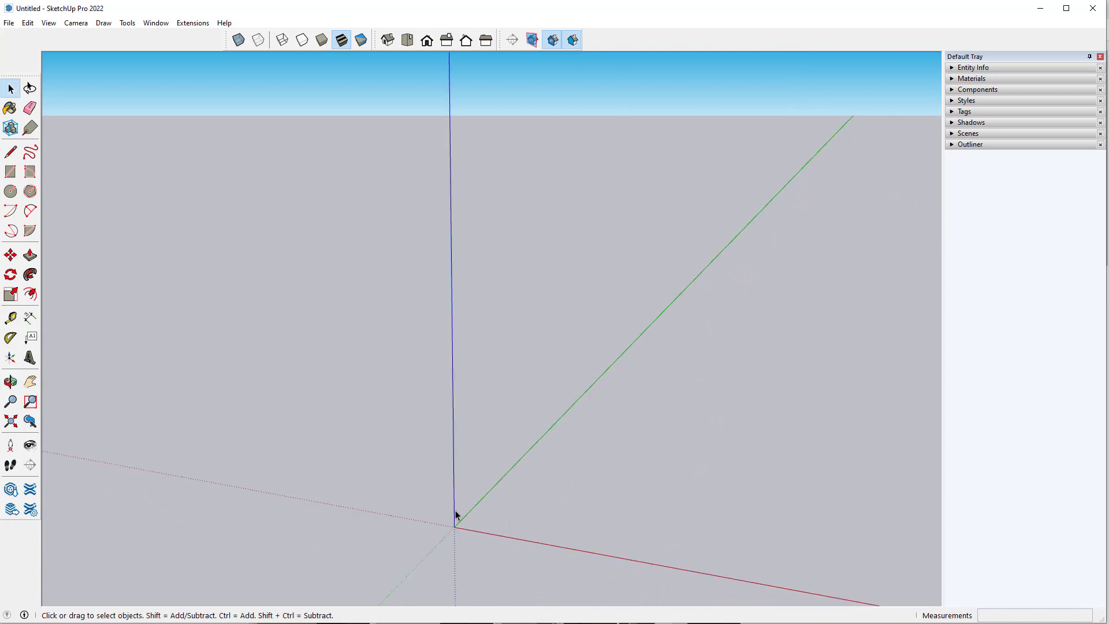
middle_click_drag(453, 515, 242, 369)
middle_click_drag(151, 330, 403, 393)
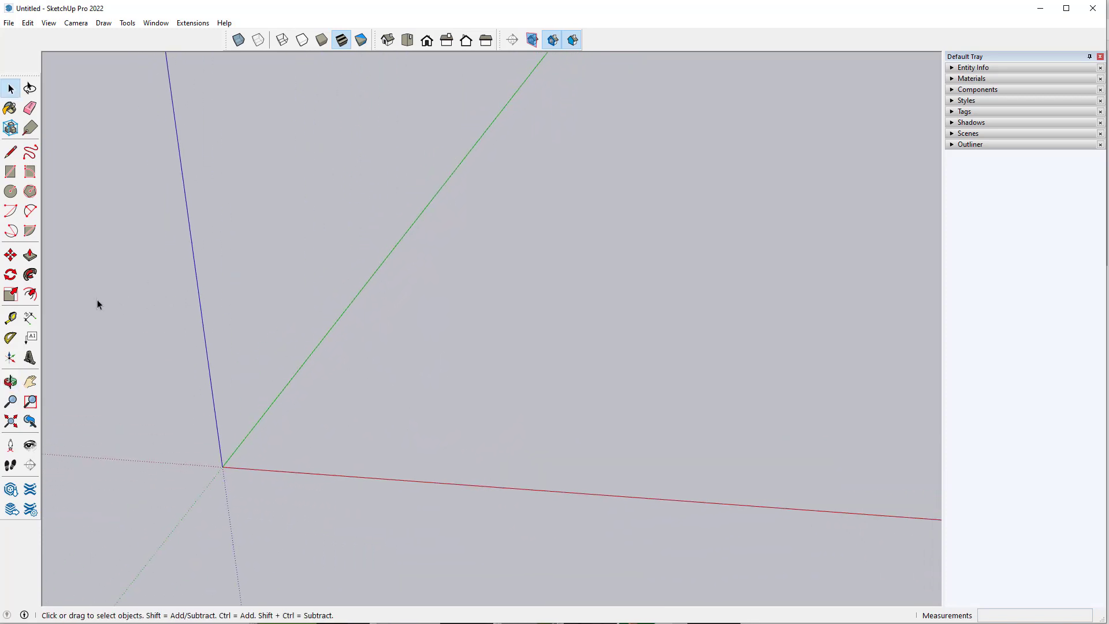
left_click(10, 174)
left_click(327, 442)
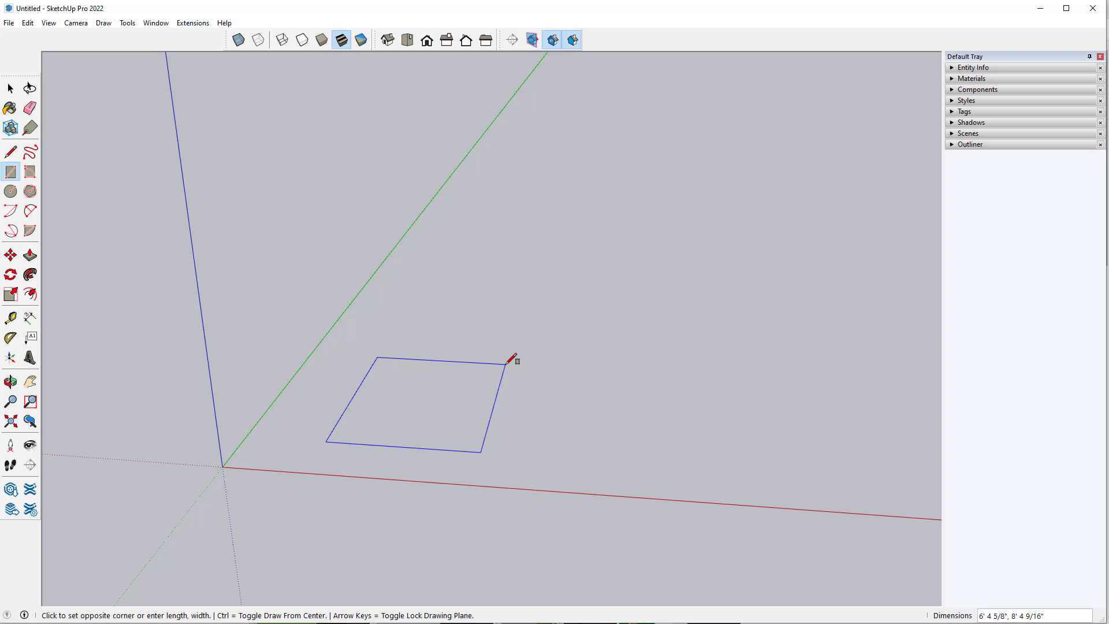
type("12,12")
key("Return")
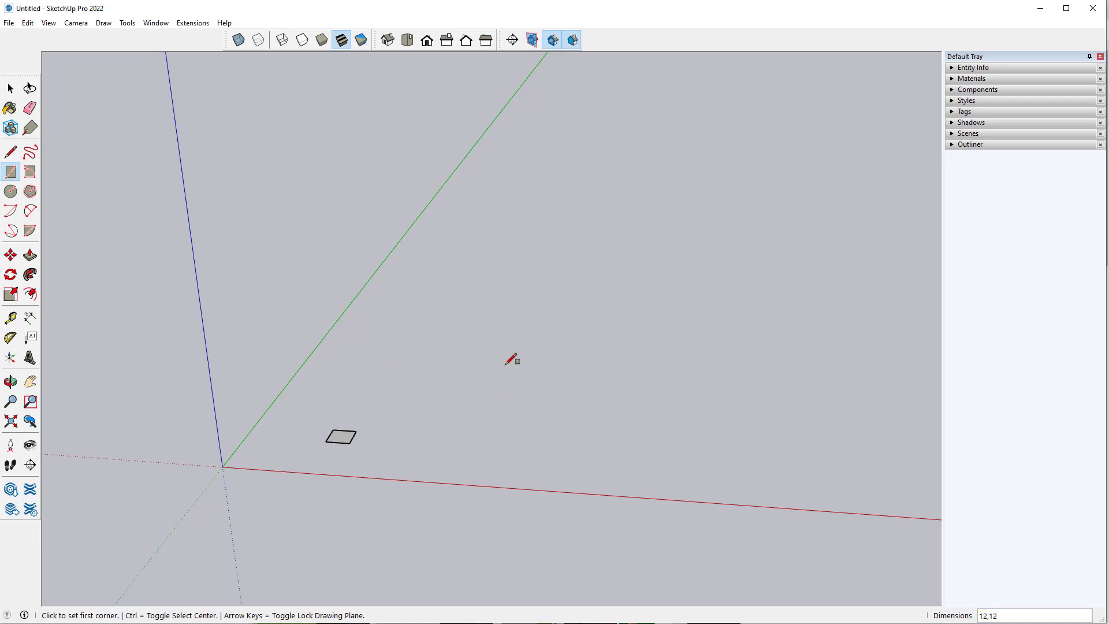
Push/Pull the square face up by 1' to form a cube
scroll(360, 475, "up", 5)
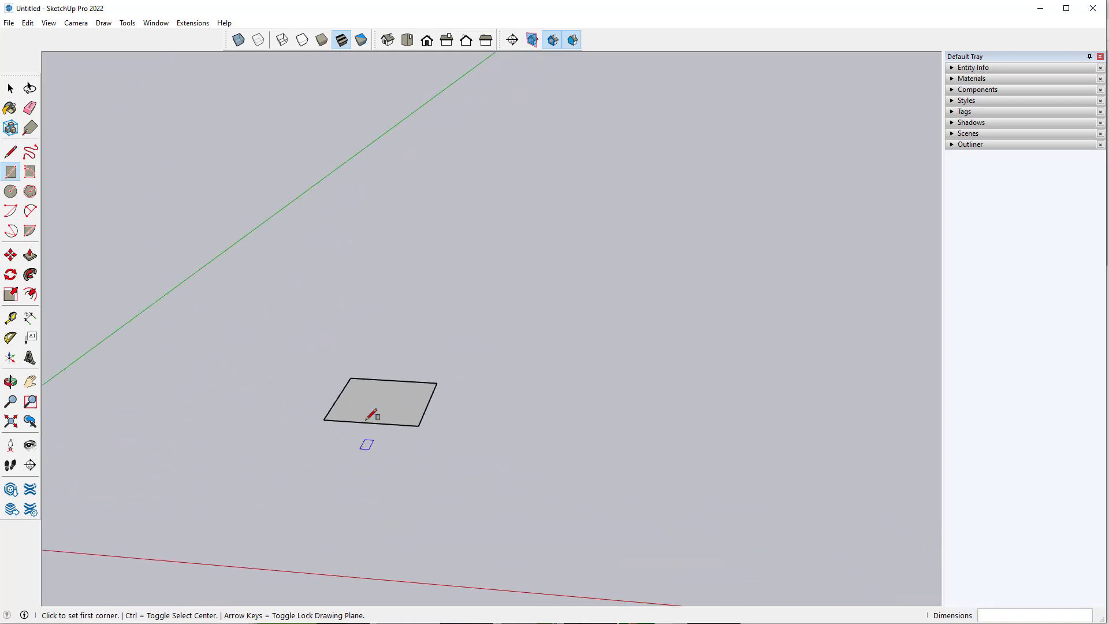
middle_click_drag(372, 415, 366, 422)
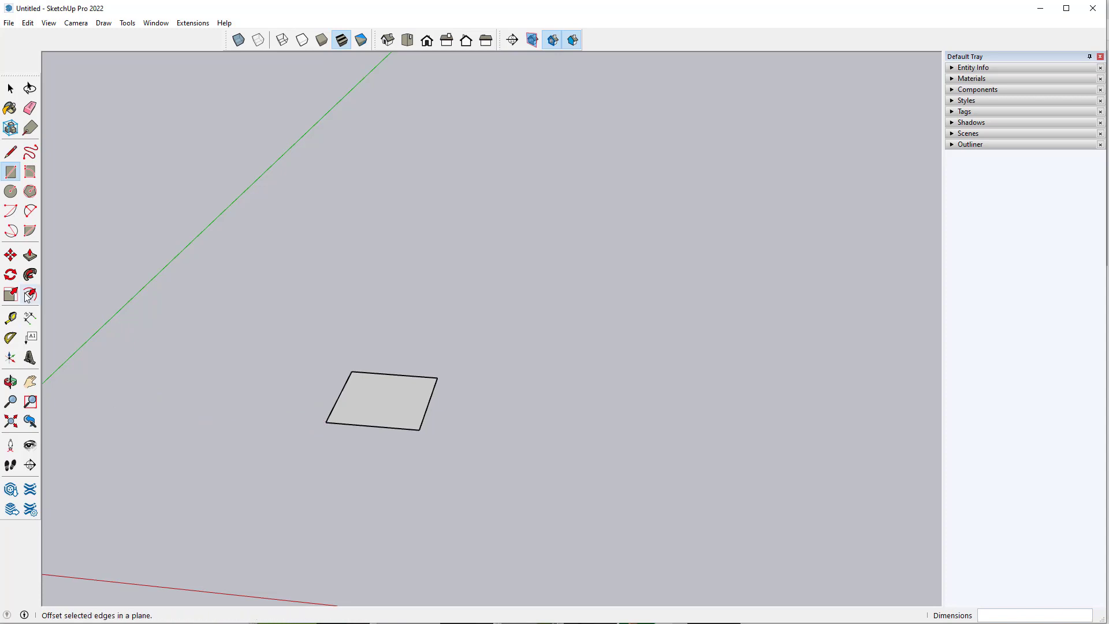
left_click(30, 255)
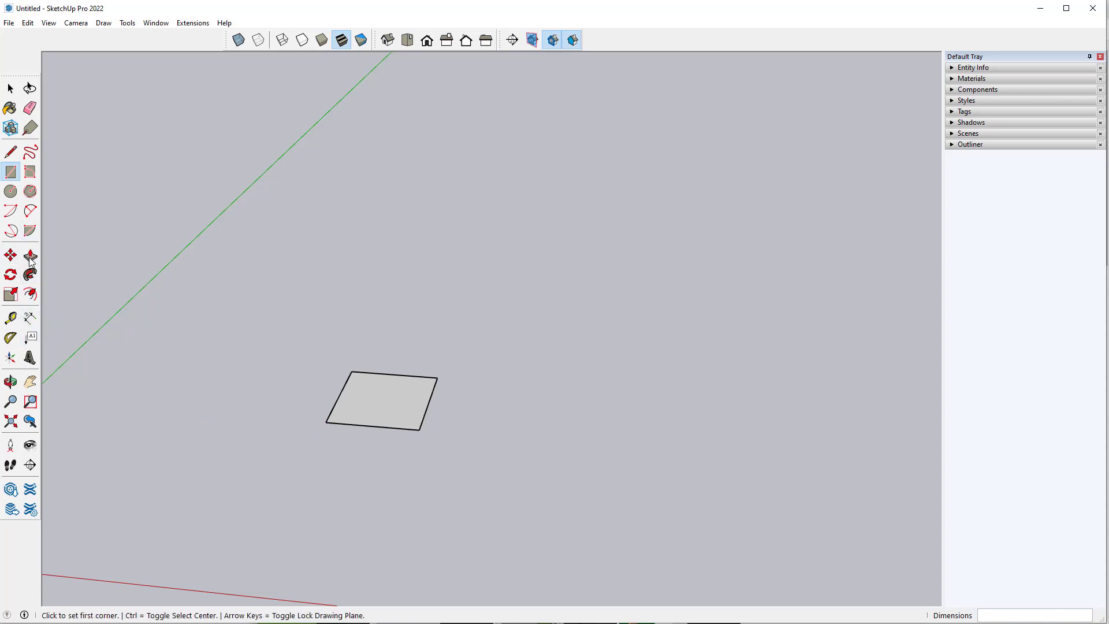
left_click(376, 418)
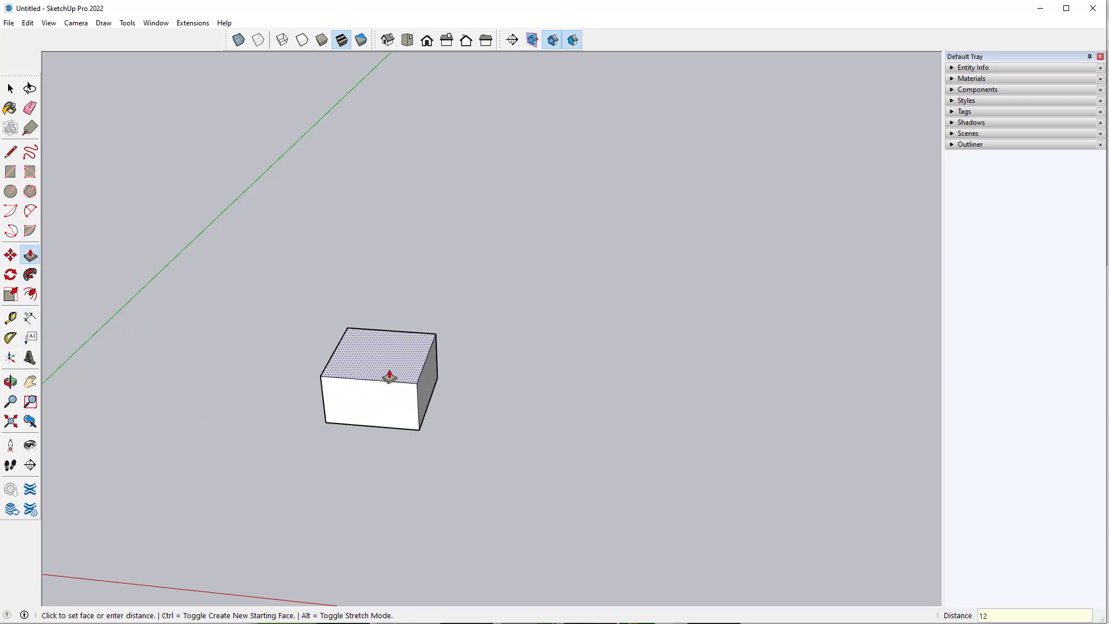
type("1'")
key("Return")
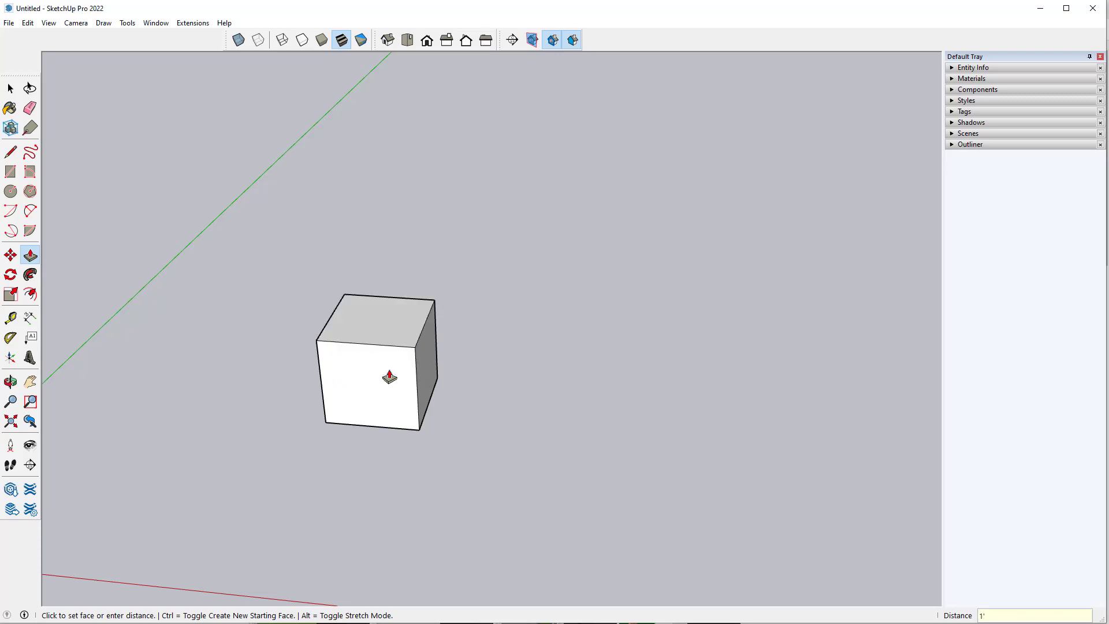
Turn the whole cube into a component with the default definition name and settings
middle_click_drag(461, 416, 366, 382)
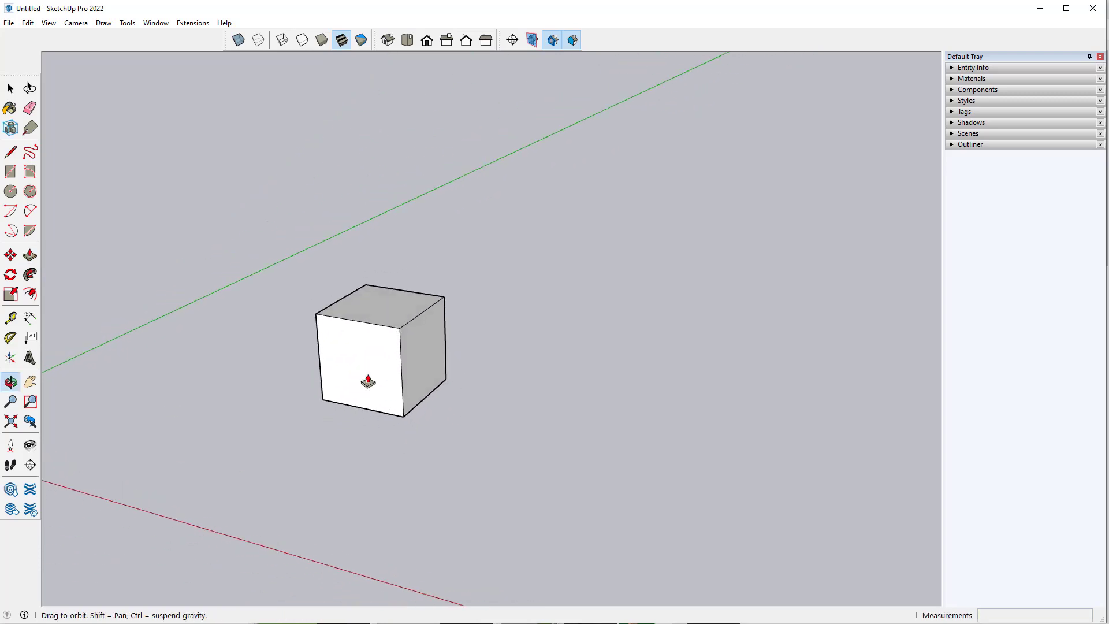
left_click(11, 88)
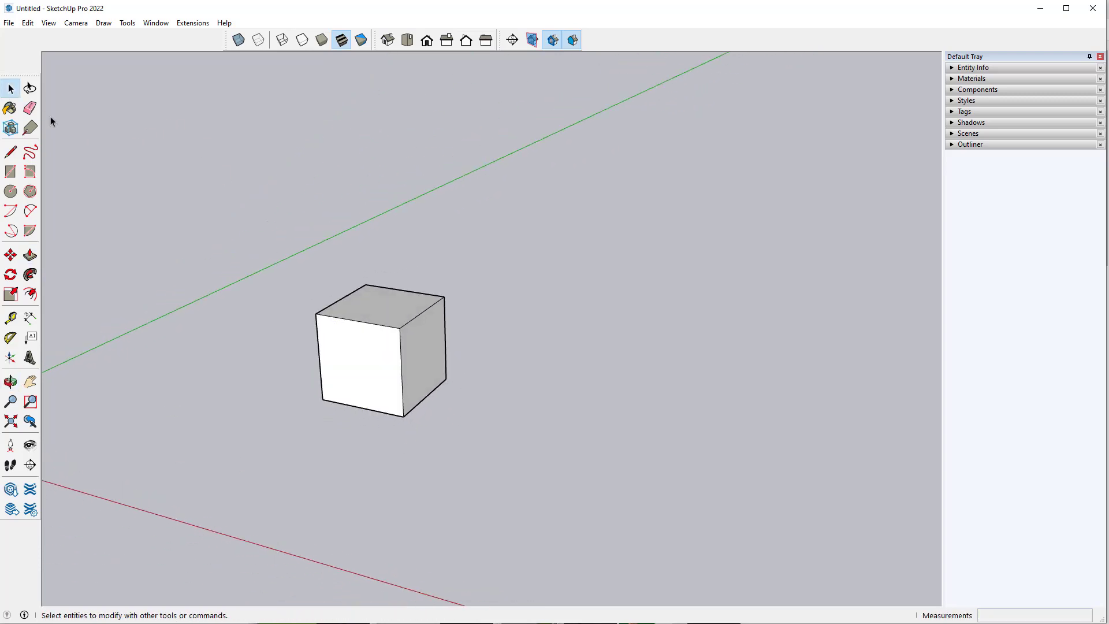
triple_click(388, 352)
right_click(386, 350)
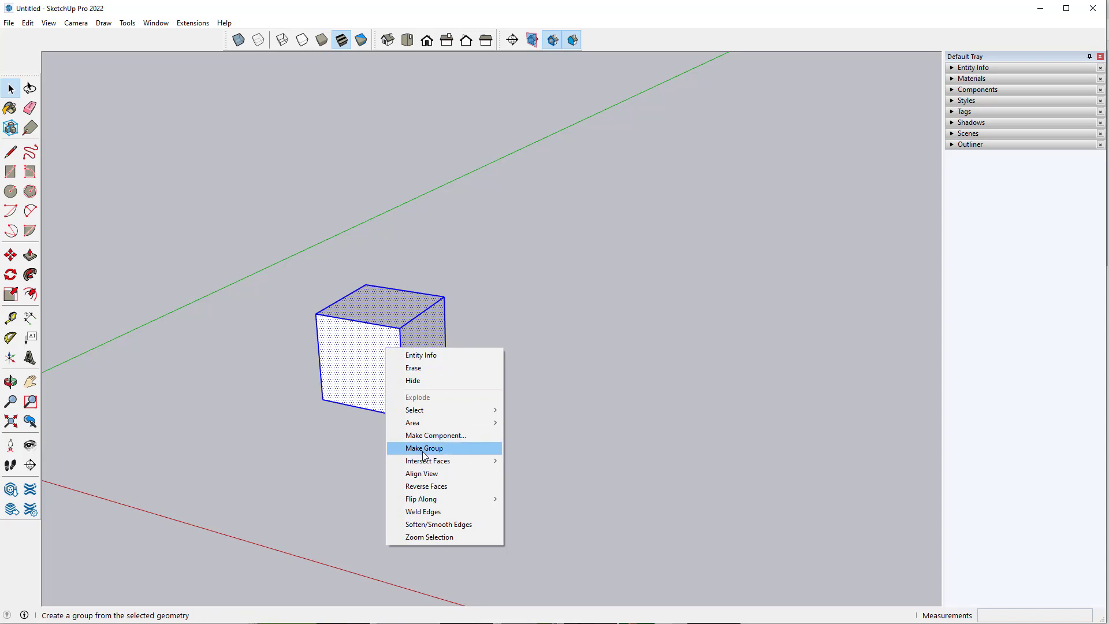
left_click(421, 435)
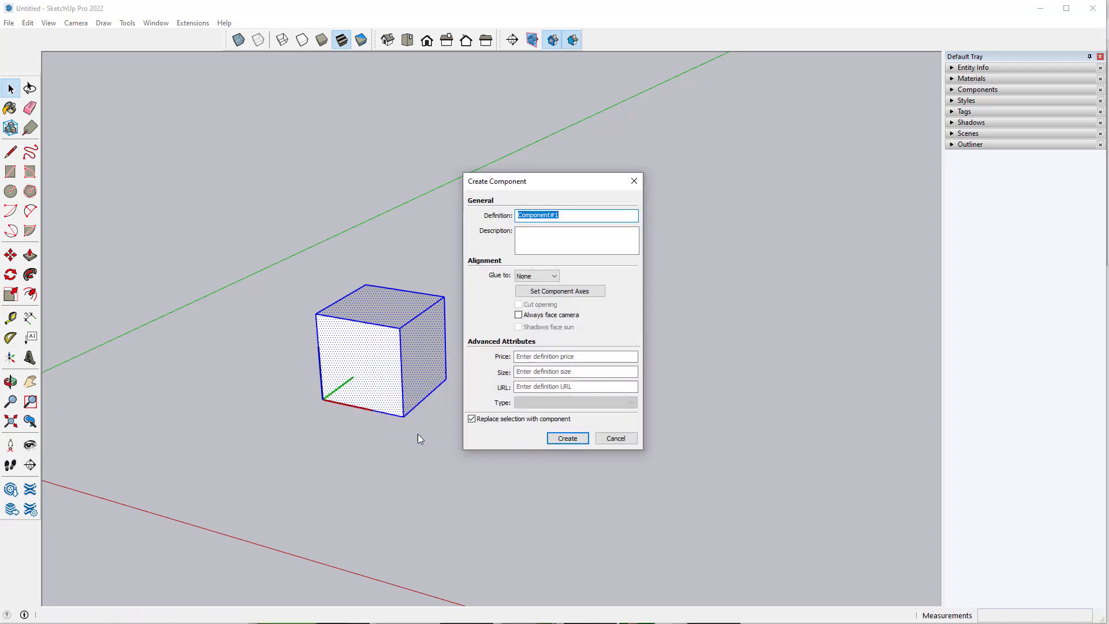
left_click(567, 439)
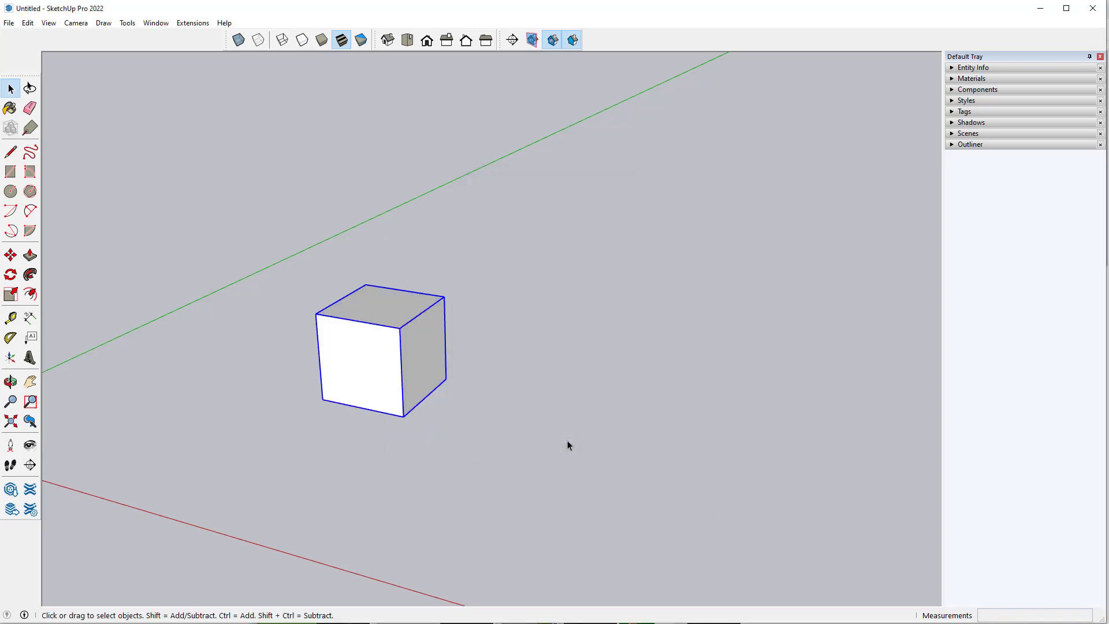
Copy the cube component twice along the red axis at 1' spacing, forming a row of three touching cubes
middle_click_drag(491, 456, 571, 491)
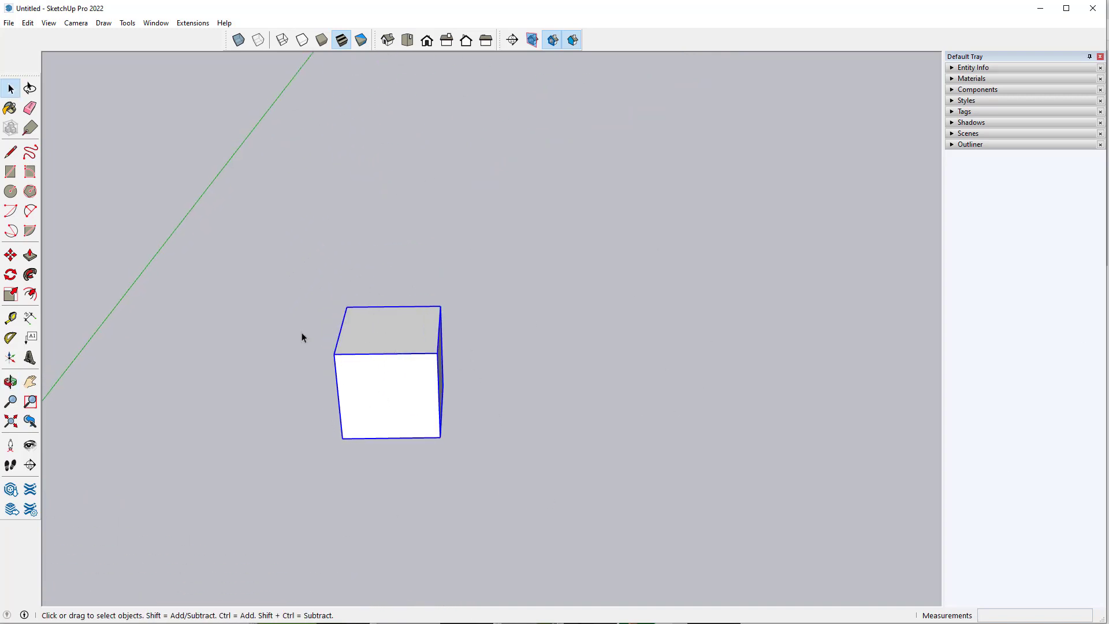
left_click(11, 256)
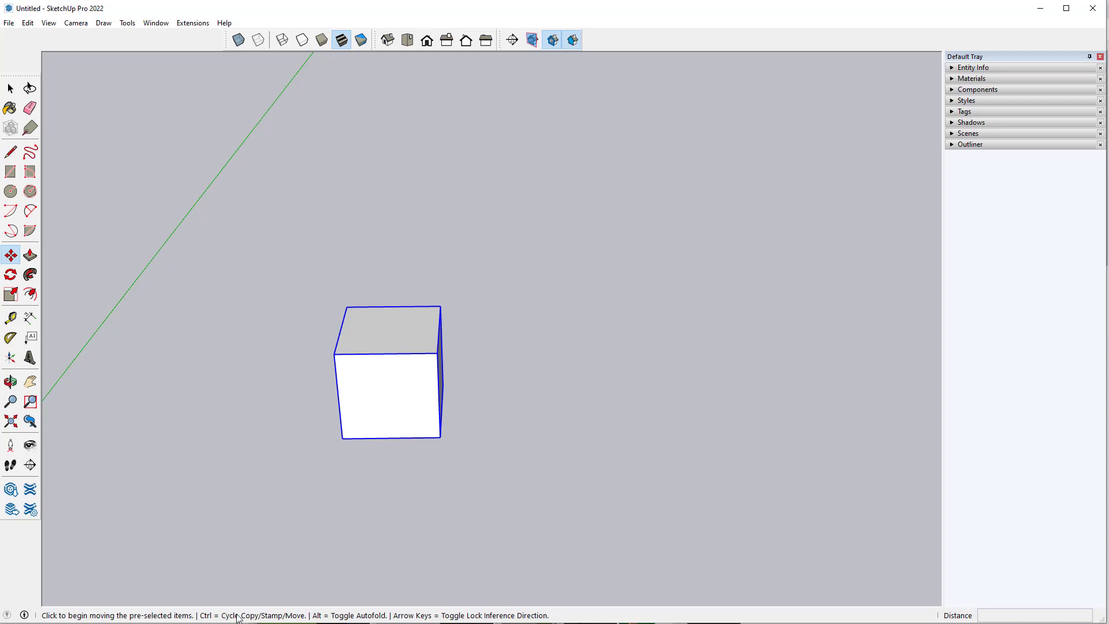
left_click(341, 440)
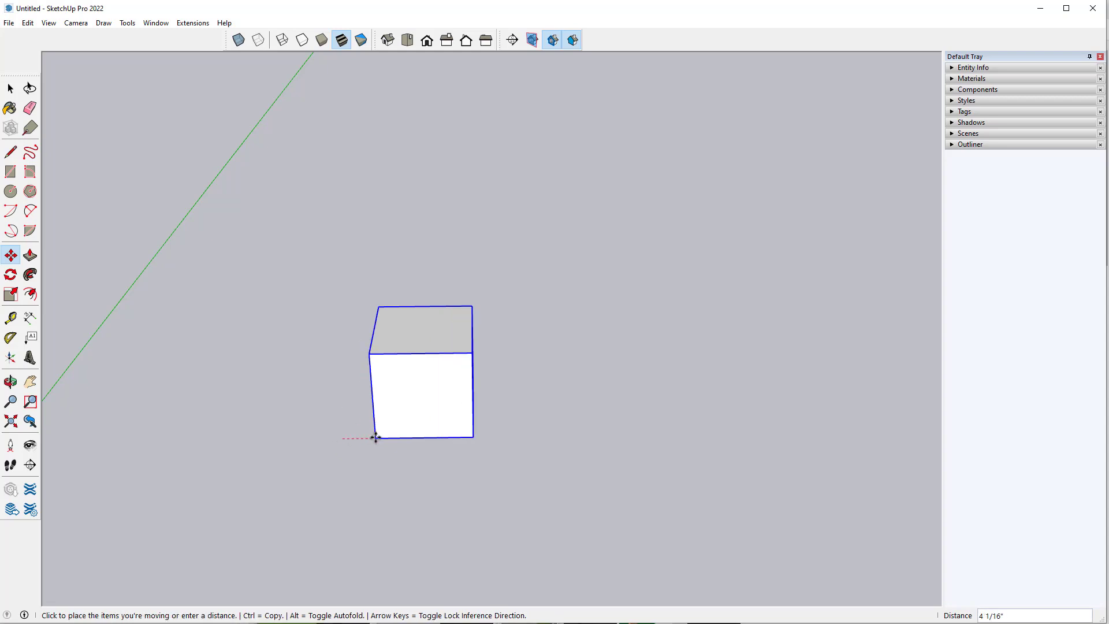
key("ctrl")
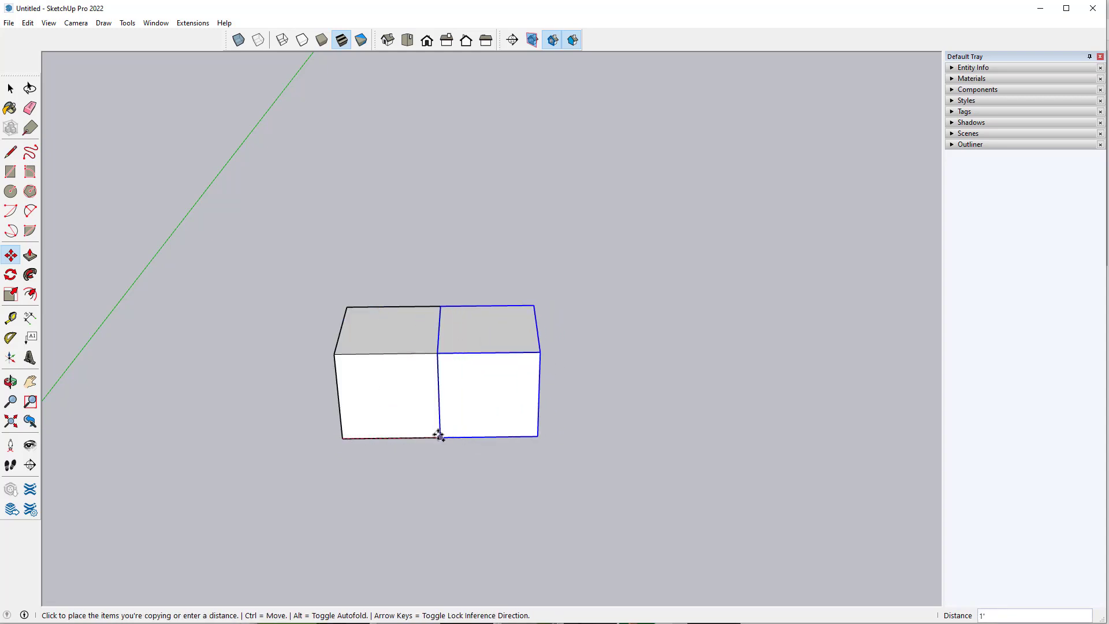
left_click(441, 438)
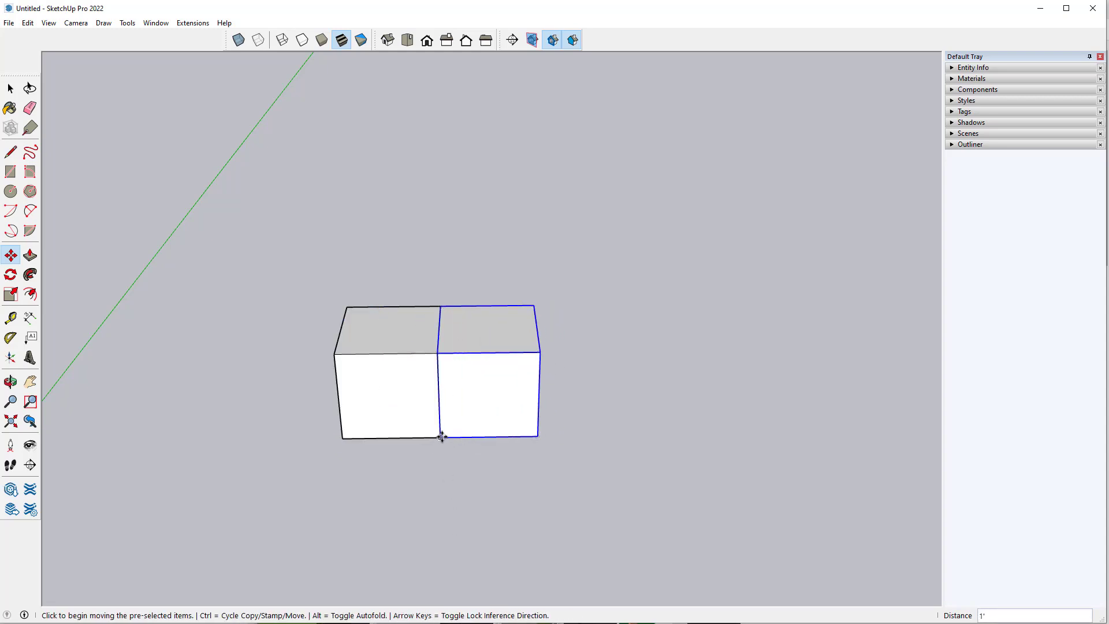
left_click(441, 437)
key("ctrl")
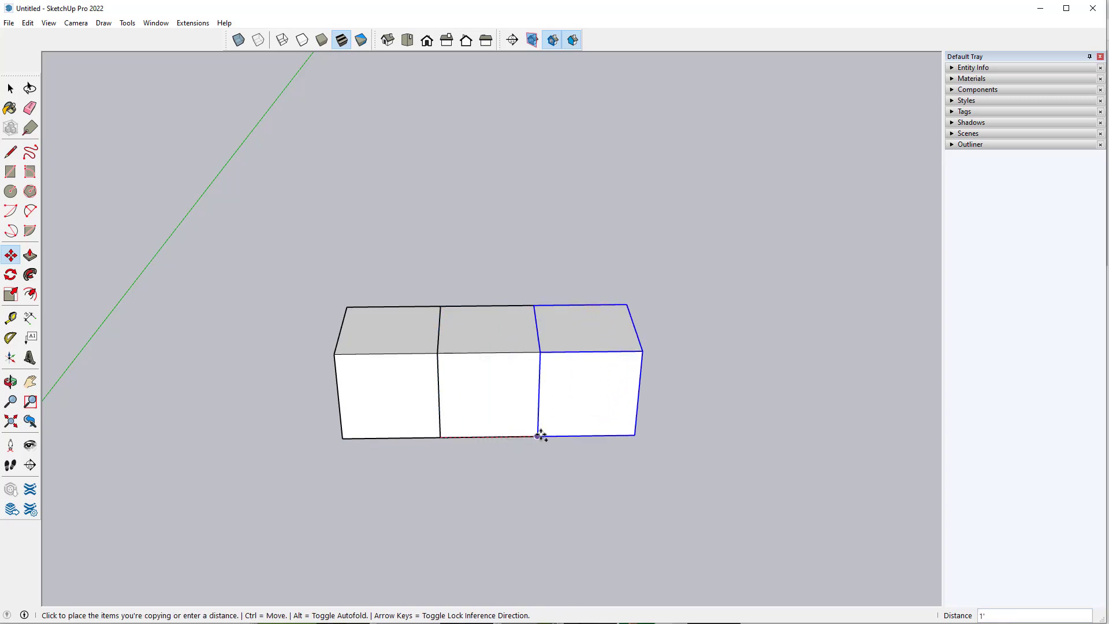
left_click(538, 437)
Copy the end cube of the row twice along the green axis at 1' spacing, forming an L of five cubes
left_click(595, 623)
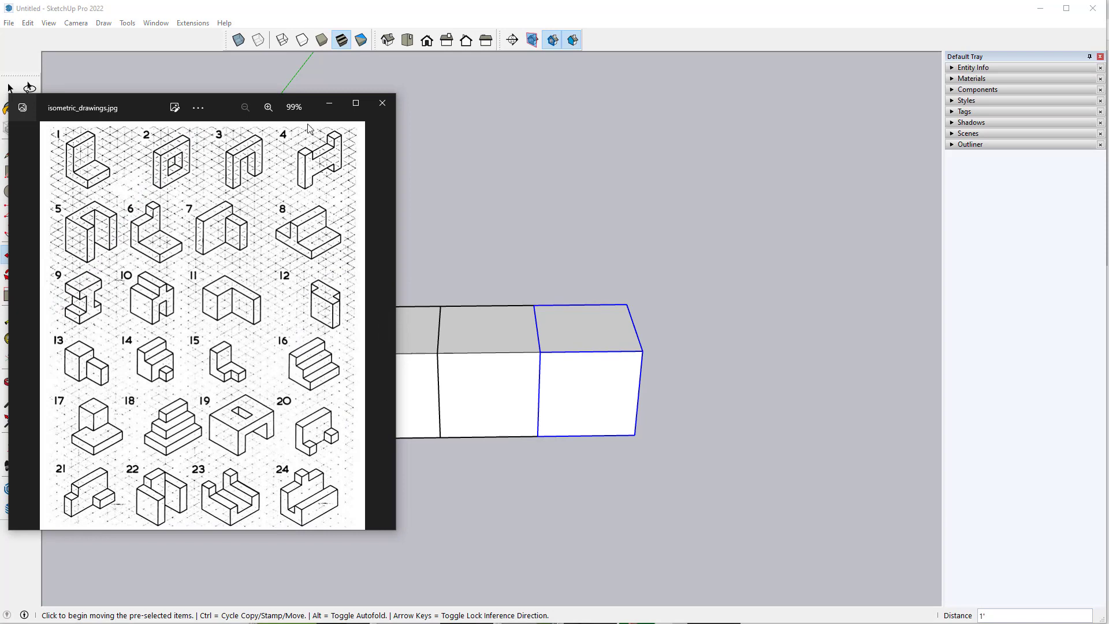
left_click(329, 103)
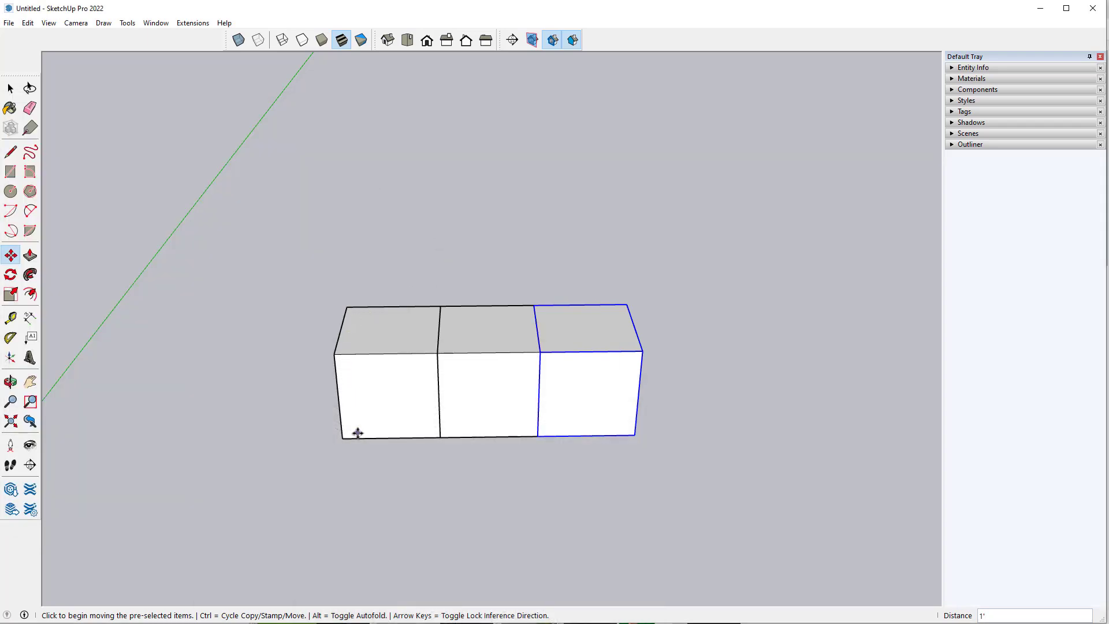
middle_click_drag(356, 433, 413, 463)
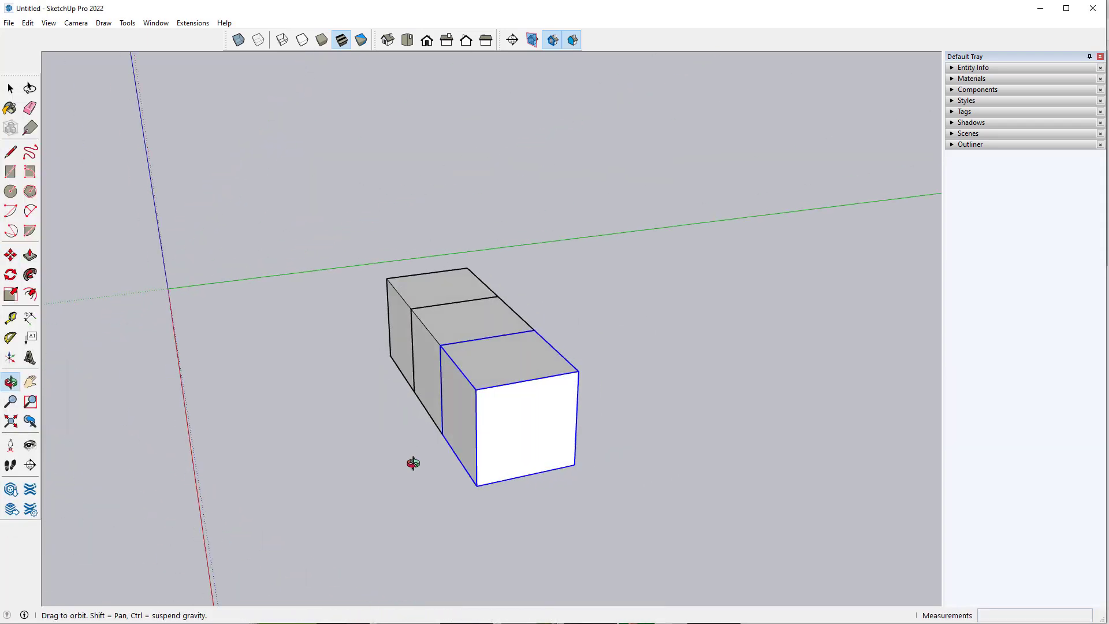
left_click(475, 485)
key("ctrl")
left_click(573, 464)
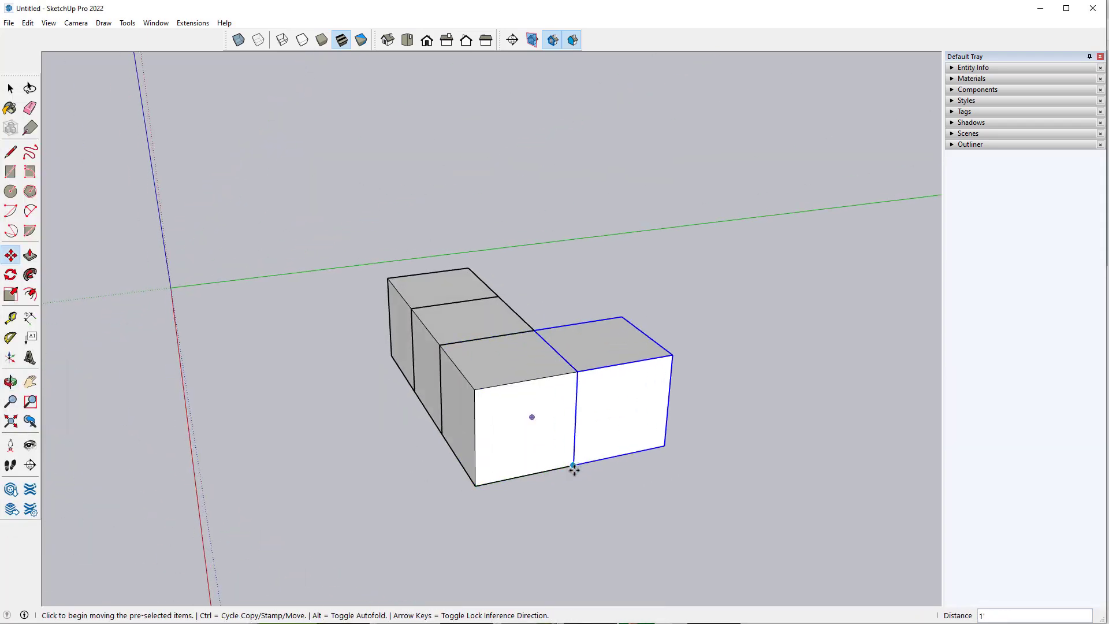
left_click(575, 463)
key("ctrl")
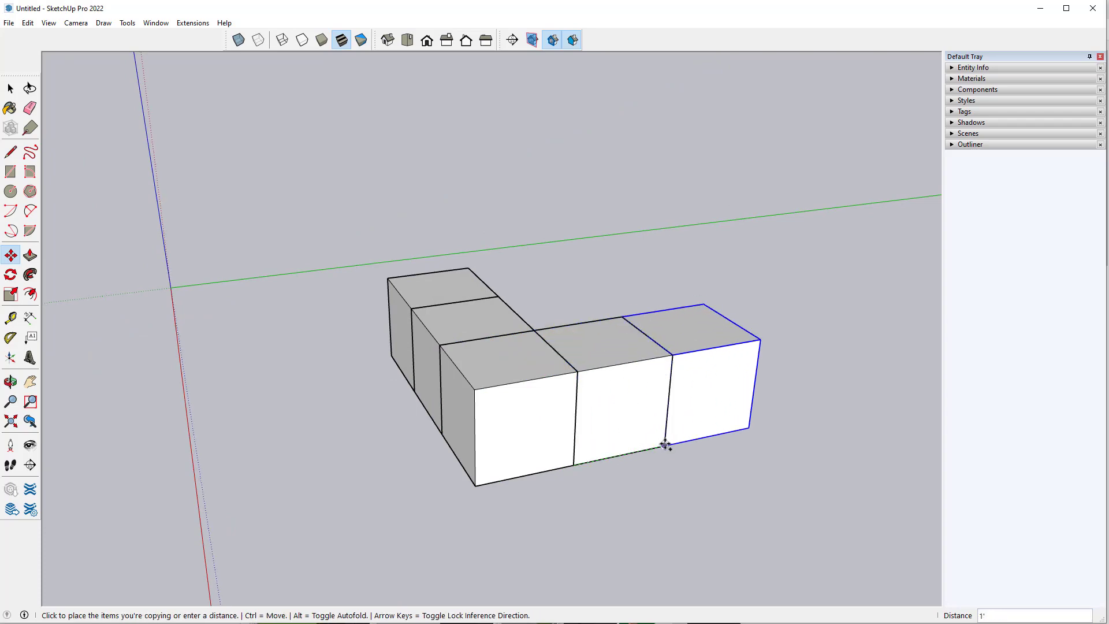
left_click(663, 445)
Copy the middle cube of the new green-axis leg twice along the red axis at 1' spacing, flush with the neighbouring cubes
middle_click_drag(617, 451, 441, 414)
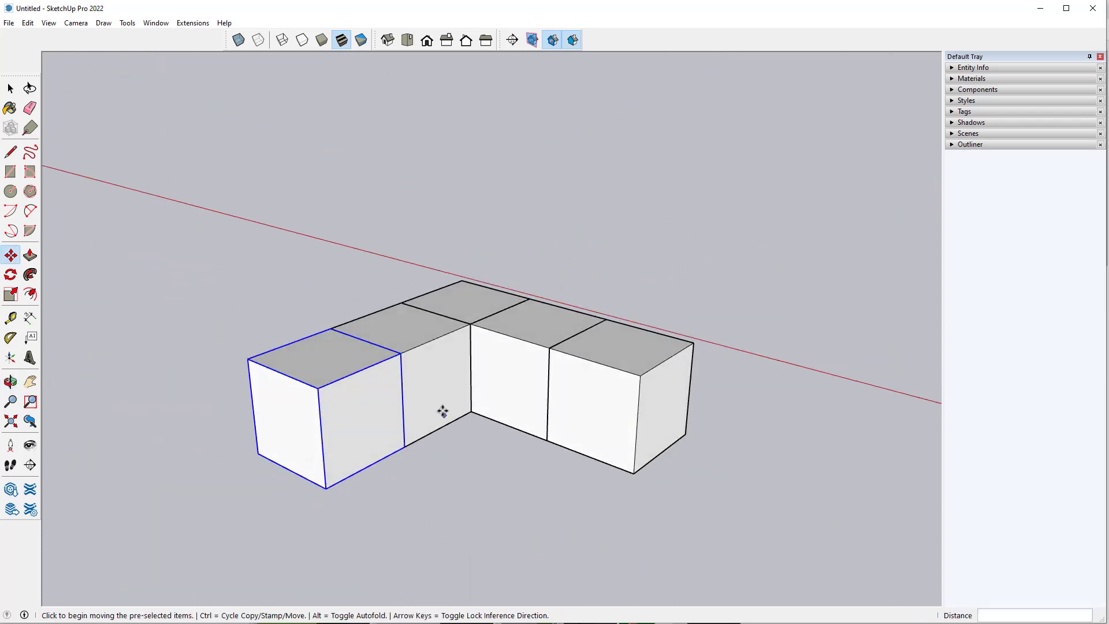
key("space")
left_click(438, 407)
key("m")
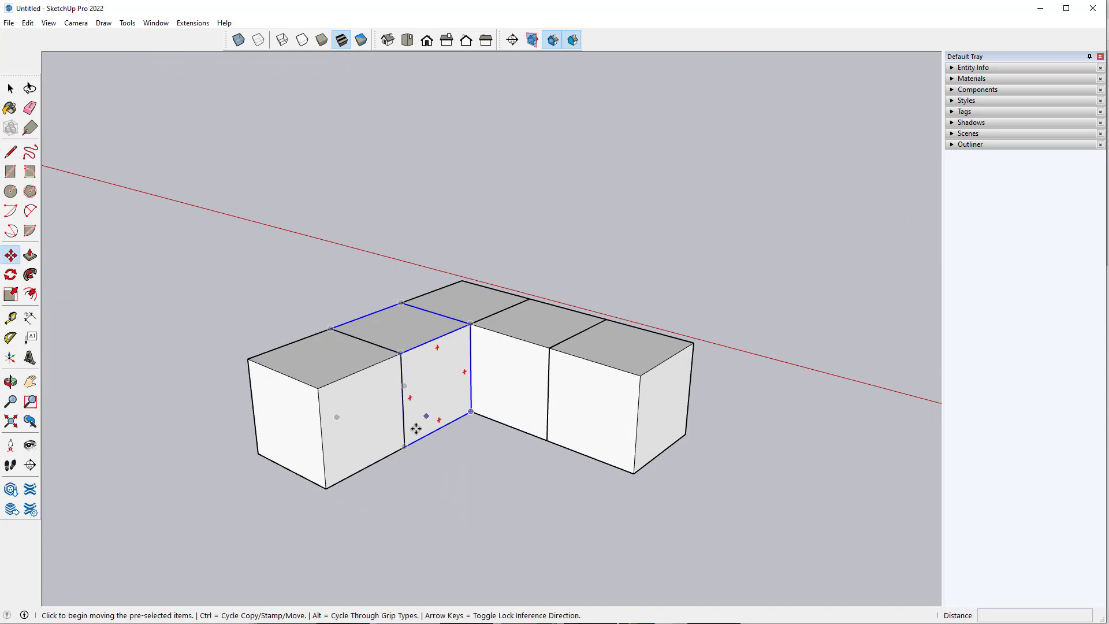
left_click(410, 443)
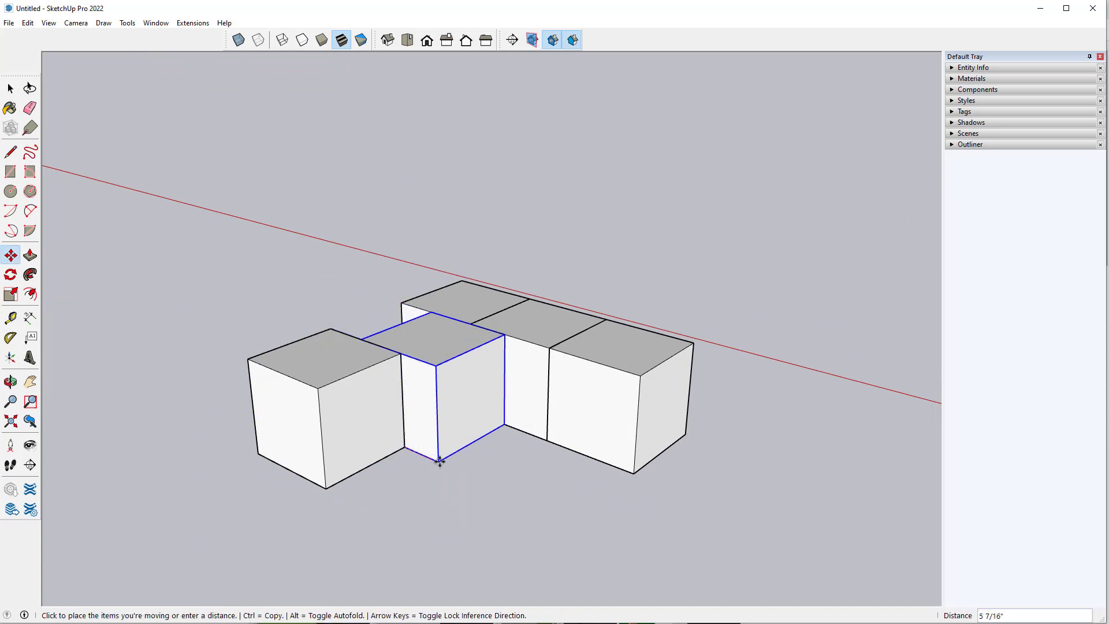
key("ctrl")
left_click(513, 489)
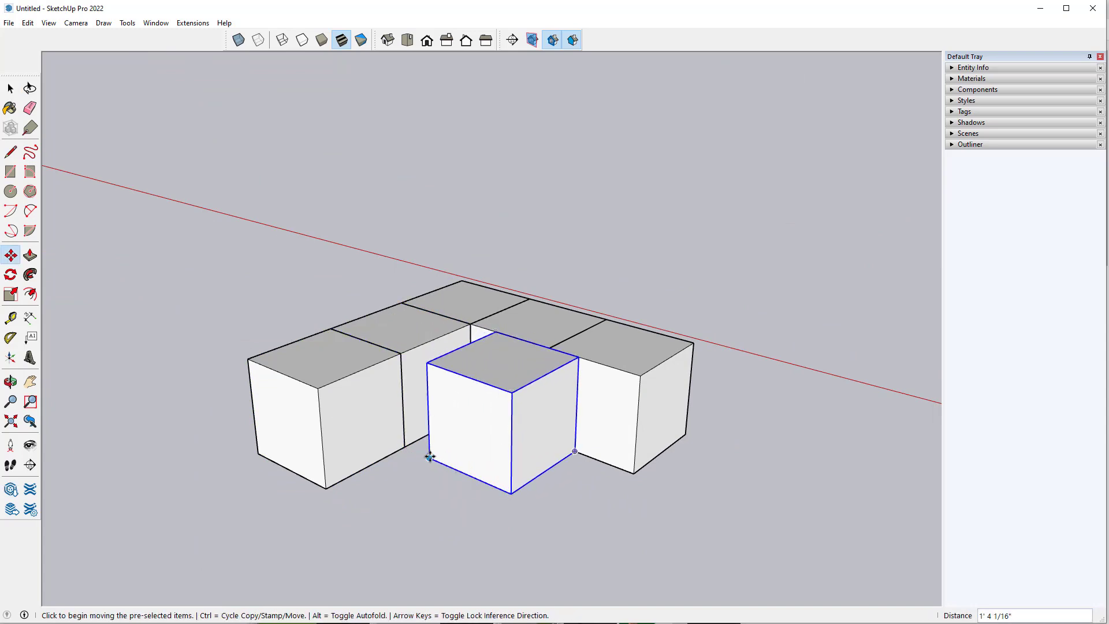
left_click(429, 455)
left_click(403, 444)
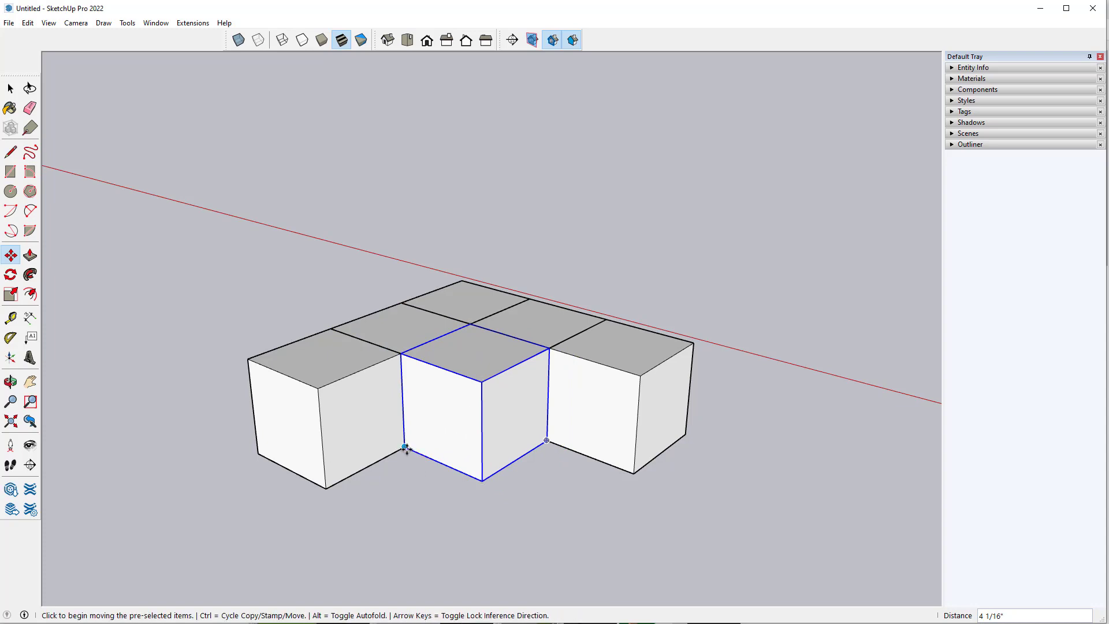
left_click(411, 455)
key("ctrl")
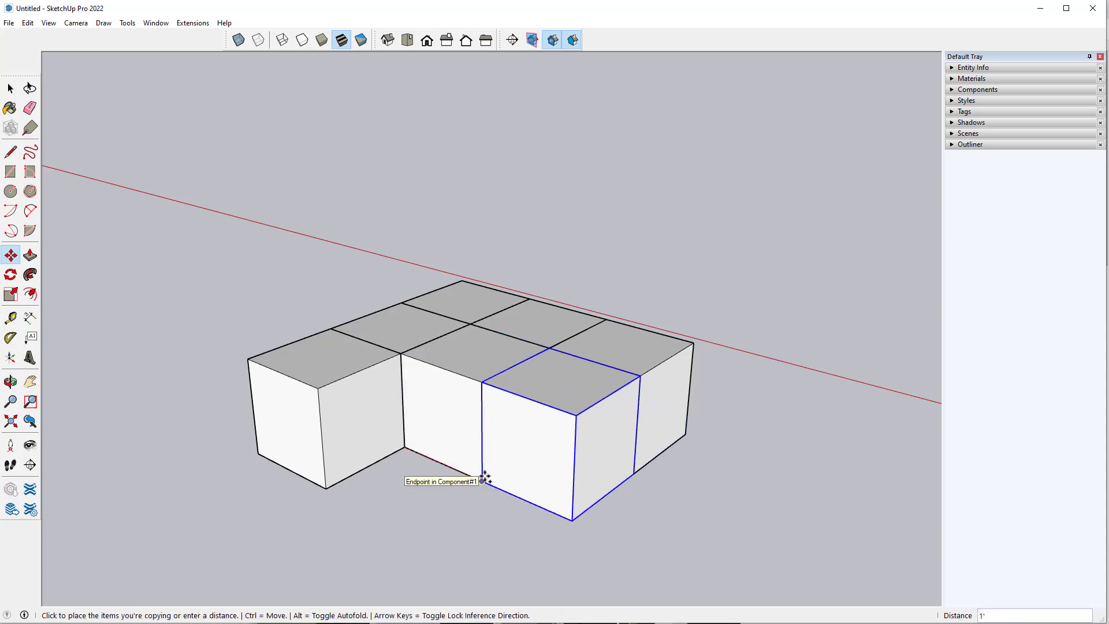
left_click(483, 480)
Copy the center cube 1' along the green axis and that copy 1' along the red axis, completing the 3 by 3 base
key("space")
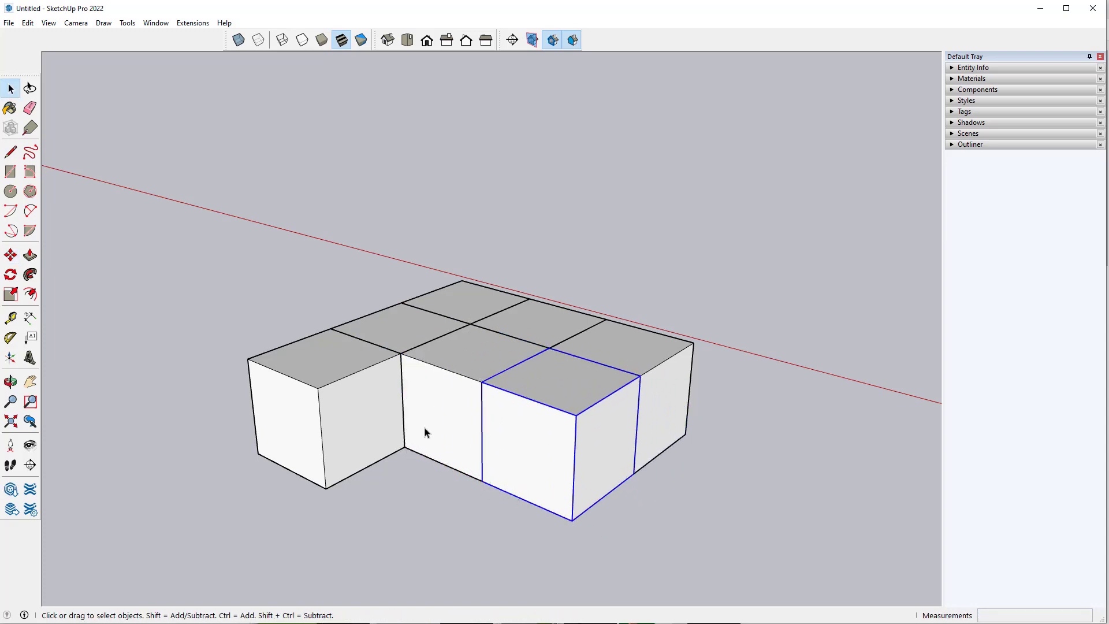
left_click(425, 432)
key("m")
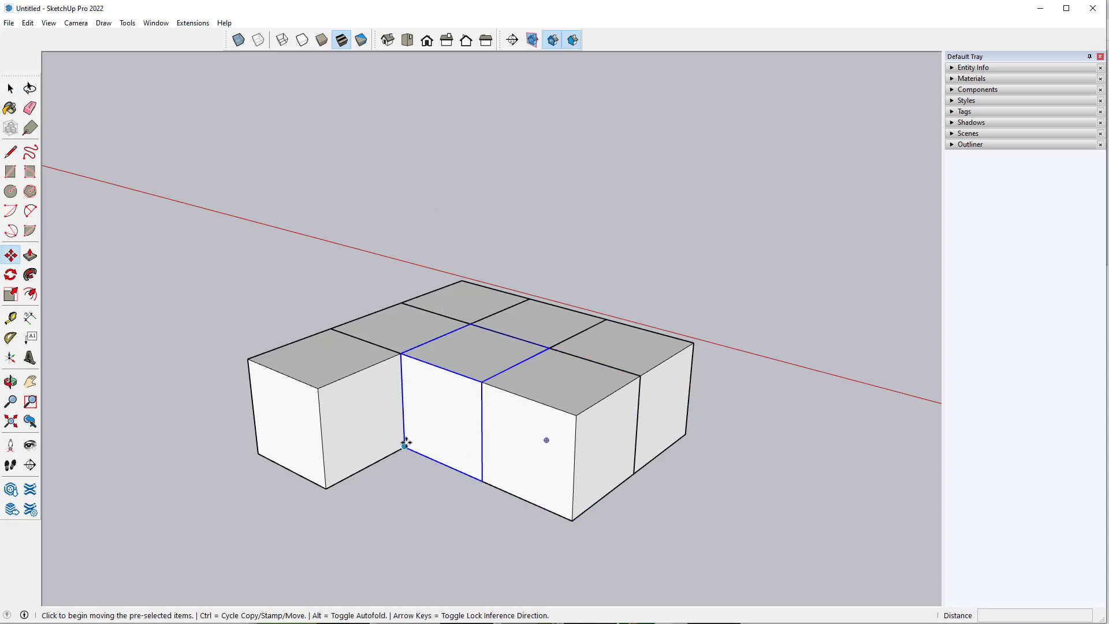
left_click(404, 447)
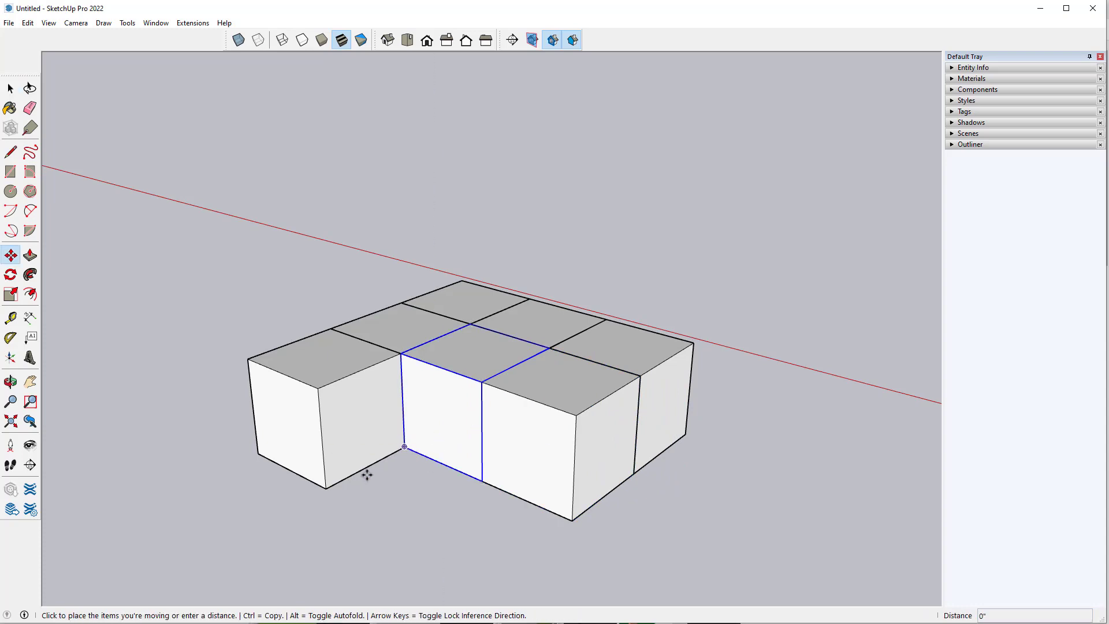
left_click(326, 487)
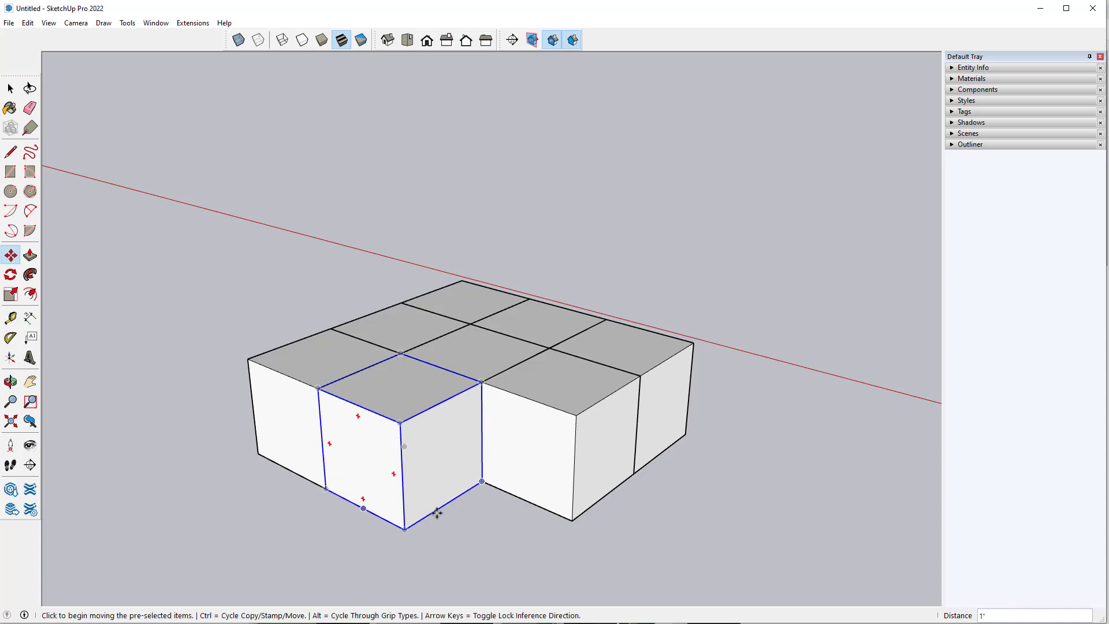
left_click(325, 490)
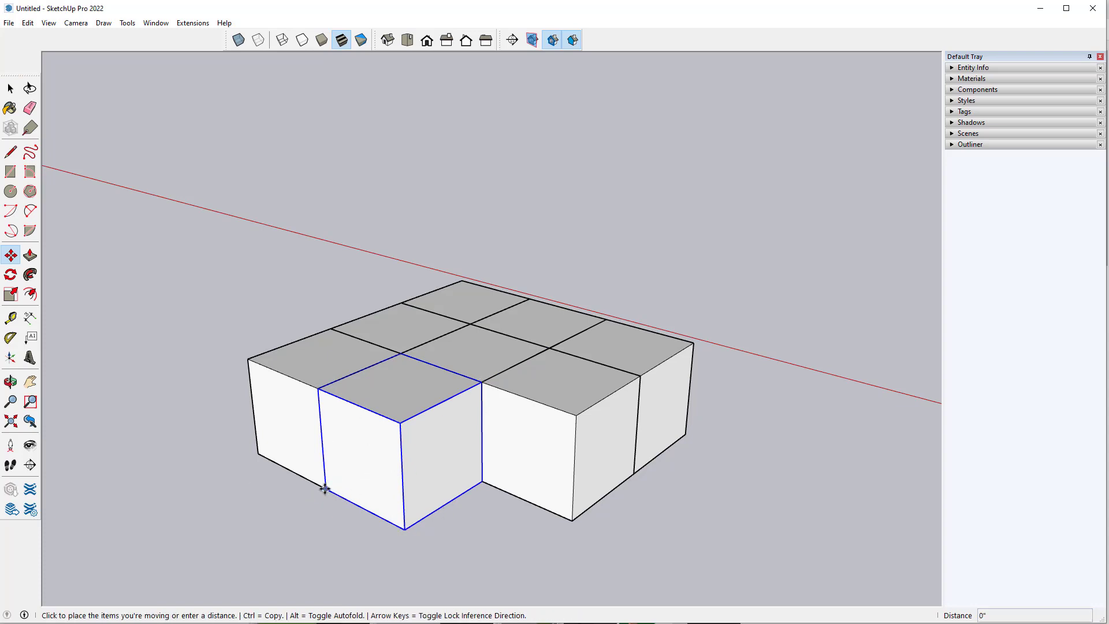
key("ctrl")
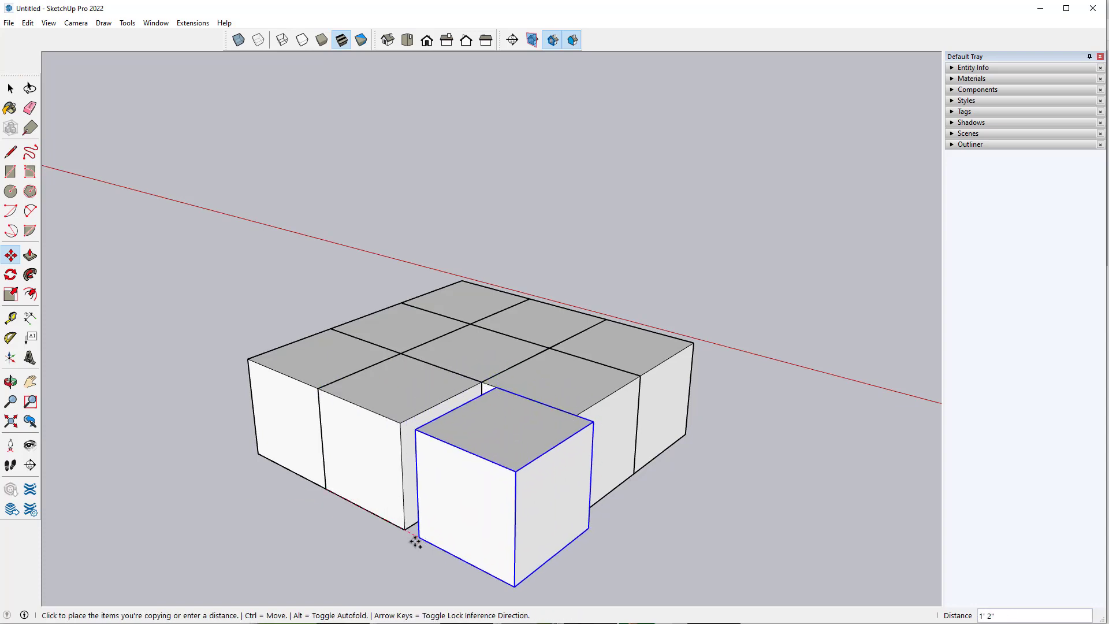
left_click(403, 530)
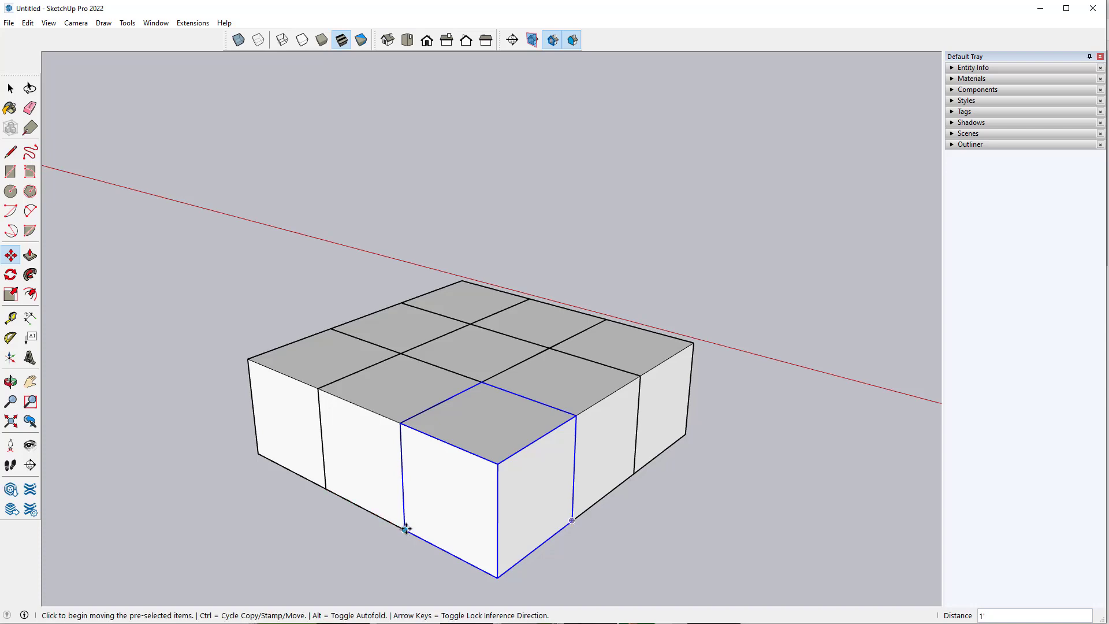
Copy the base's outer row of three cubes, parallel to and farthest from the red axis, straight up 1' as a second level
middle_click_drag(477, 514, 454, 586)
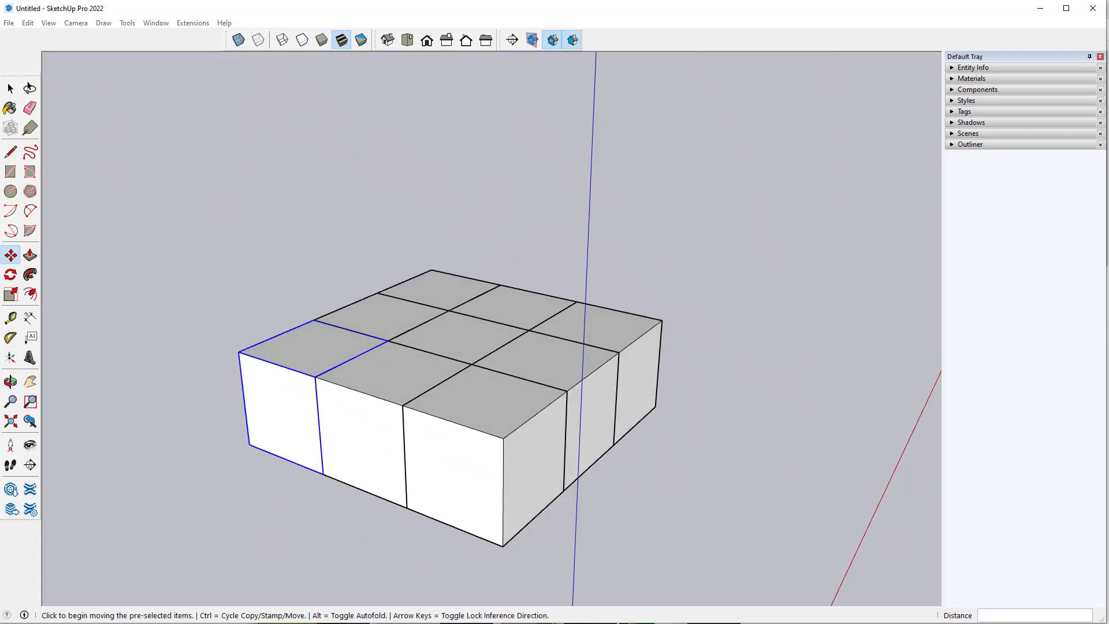
key("alt+Tab")
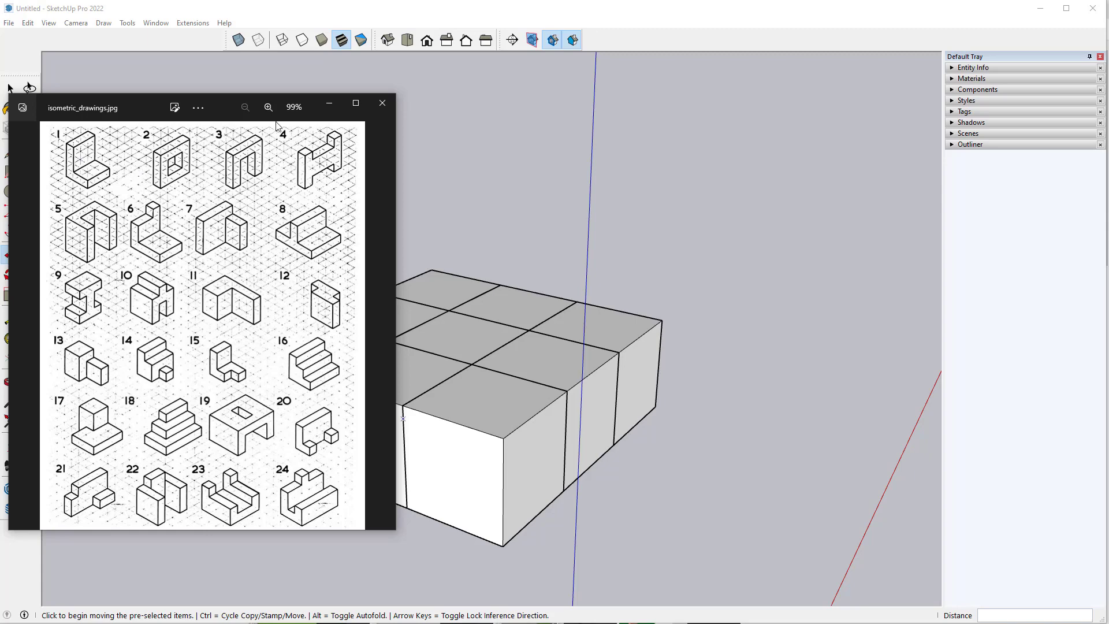
left_click(329, 103)
mouse_move(359, 323)
middle_mouse_down()
mouse_move(470, 329)
mouse_move(661, 314)
mouse_move(424, 413)
middle_mouse_up()
key("space")
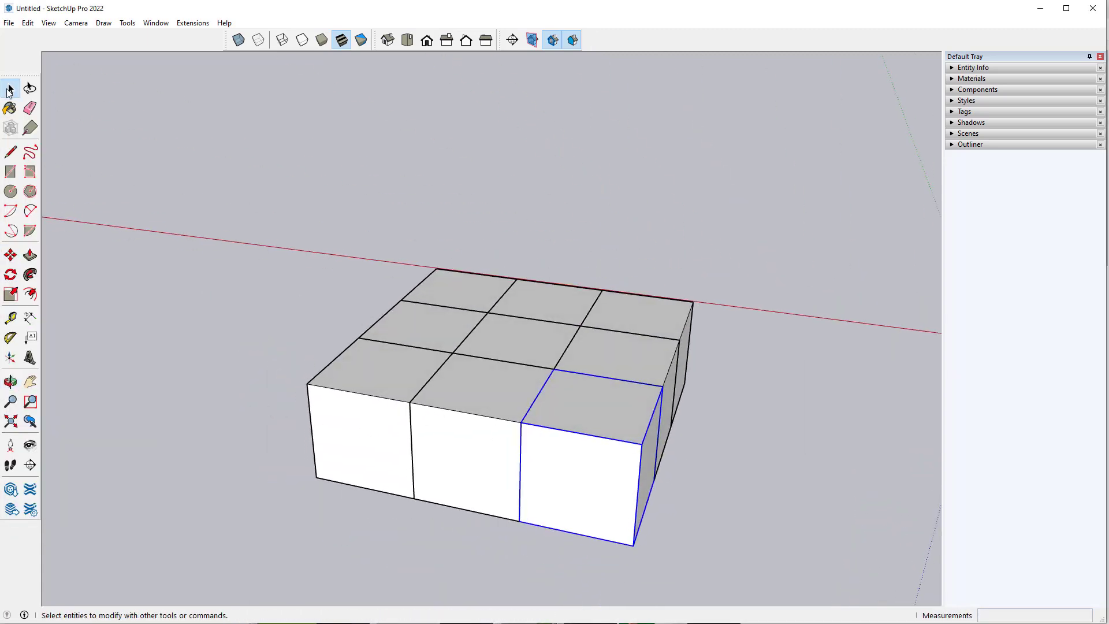
left_click(363, 377)
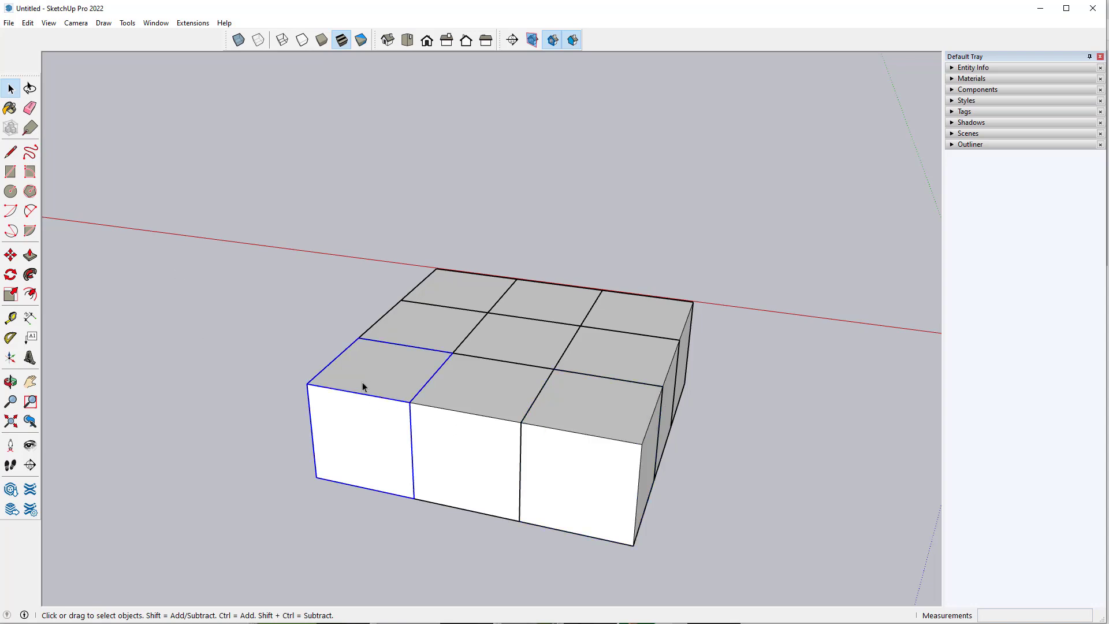
left_click(497, 394, "shift")
left_click(566, 415, "shift")
middle_click_drag(532, 505, 313, 480)
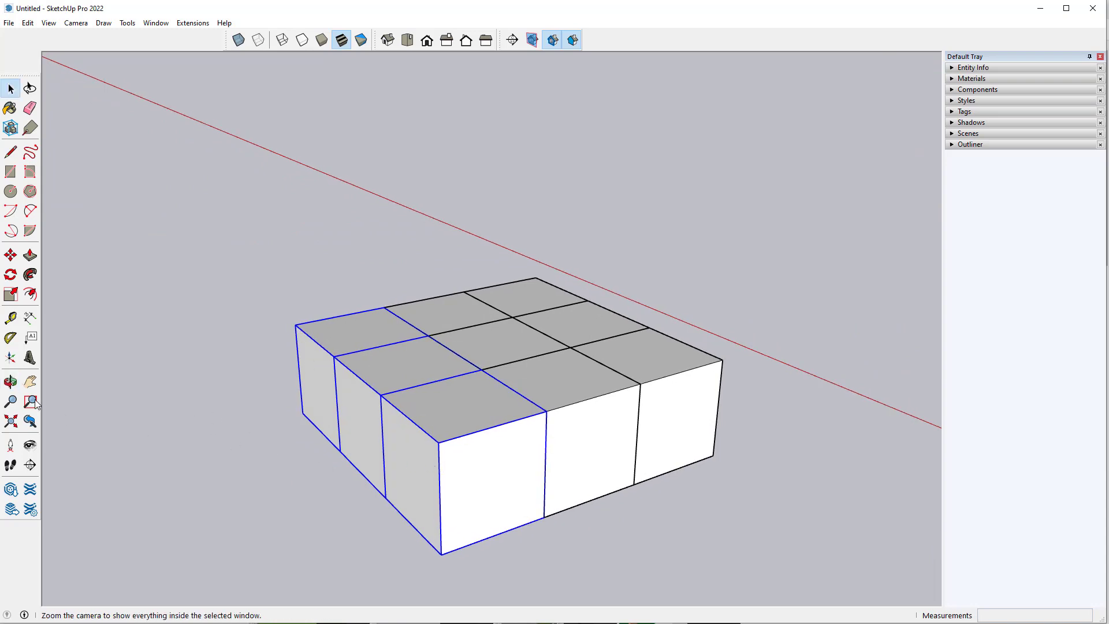
left_click(10, 255)
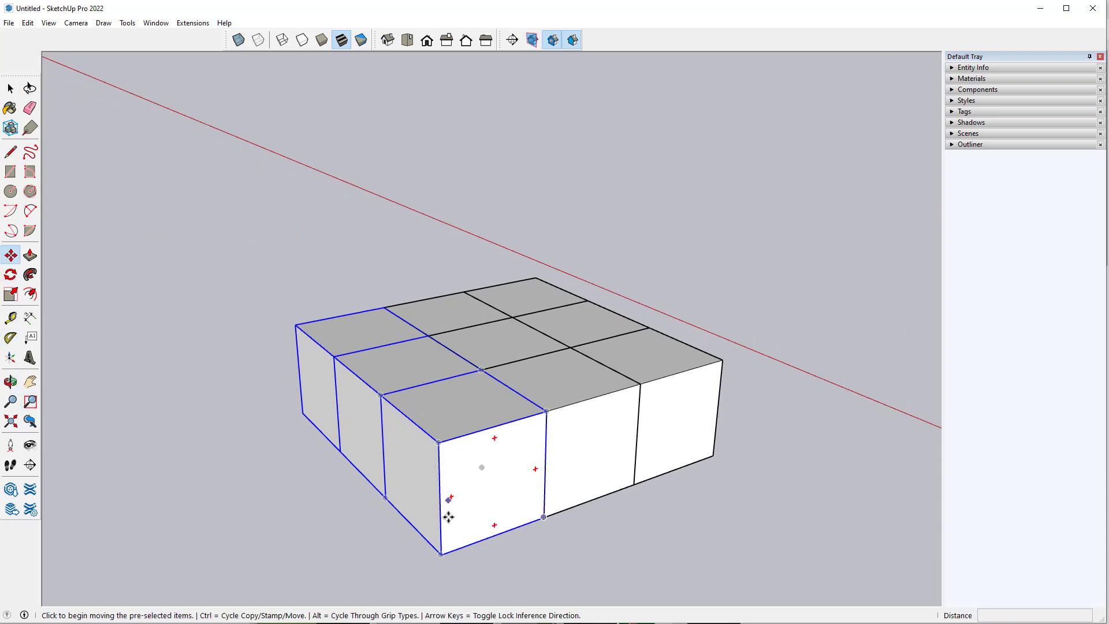
left_click(442, 554)
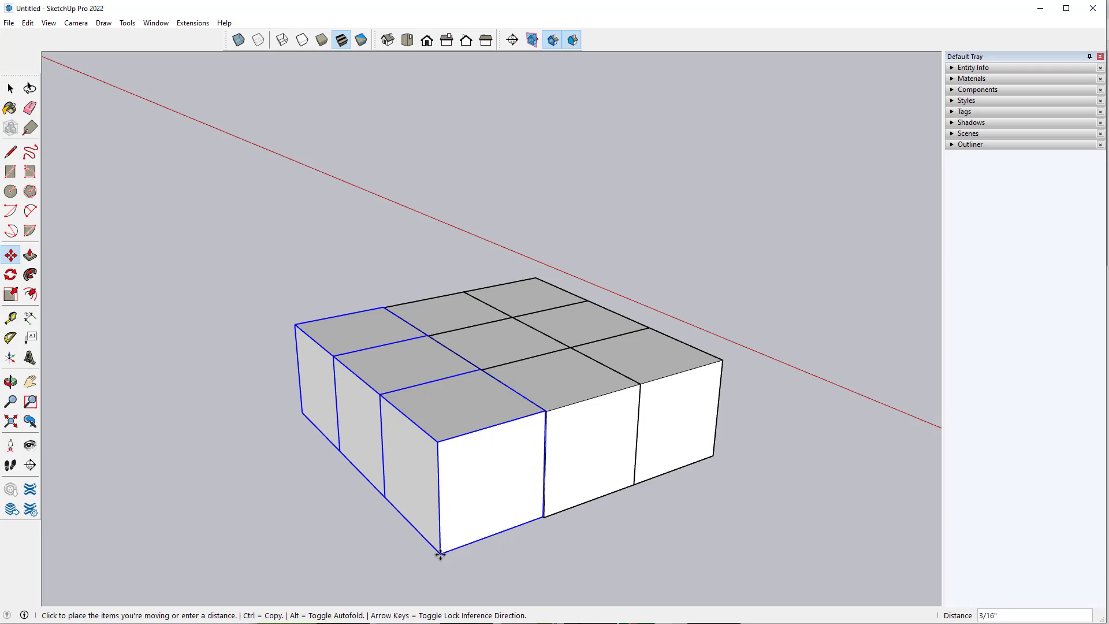
key("ctrl")
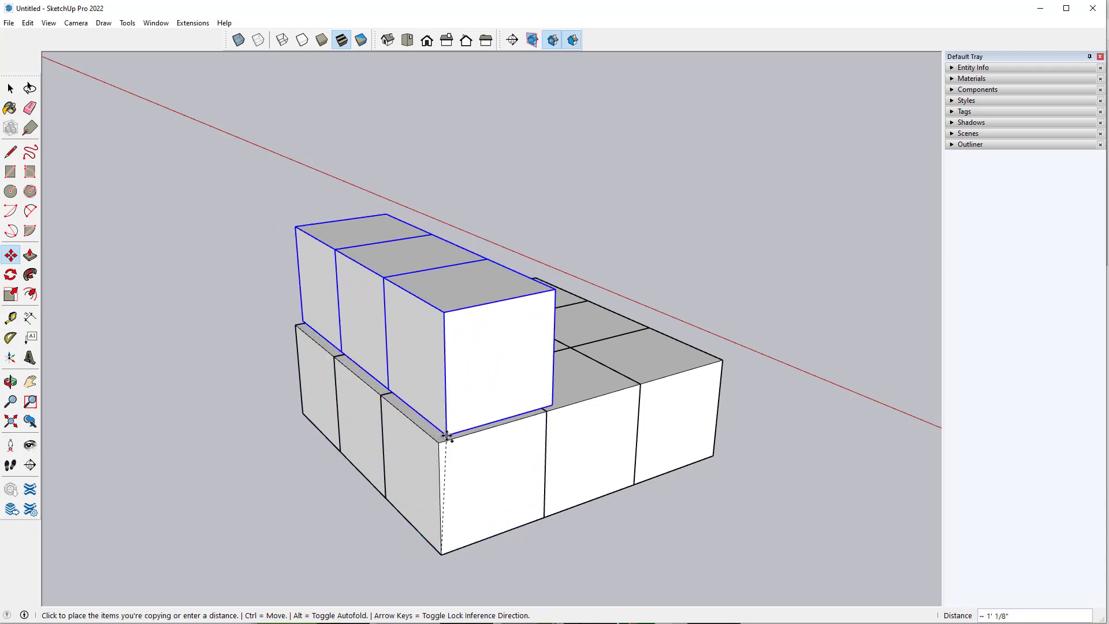
left_click(439, 443)
Copy the raised row of three cubes upward two more times at 1' spacing, making the back wall four cubes high
scroll(440, 440, "up", 6)
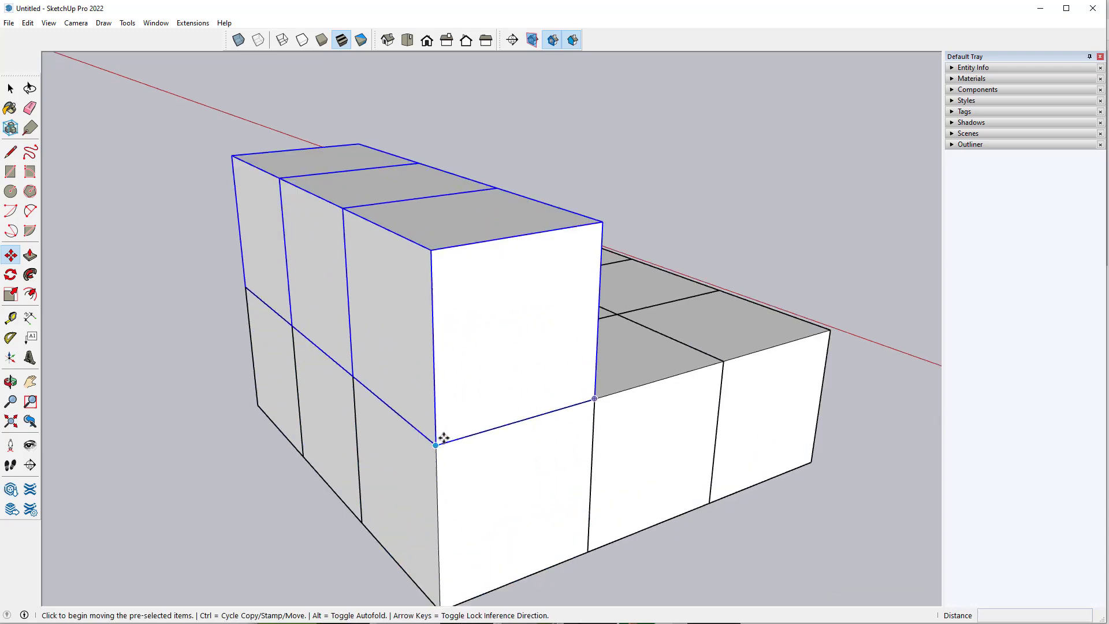
left_click(421, 436)
scroll(421, 436, "down", 1)
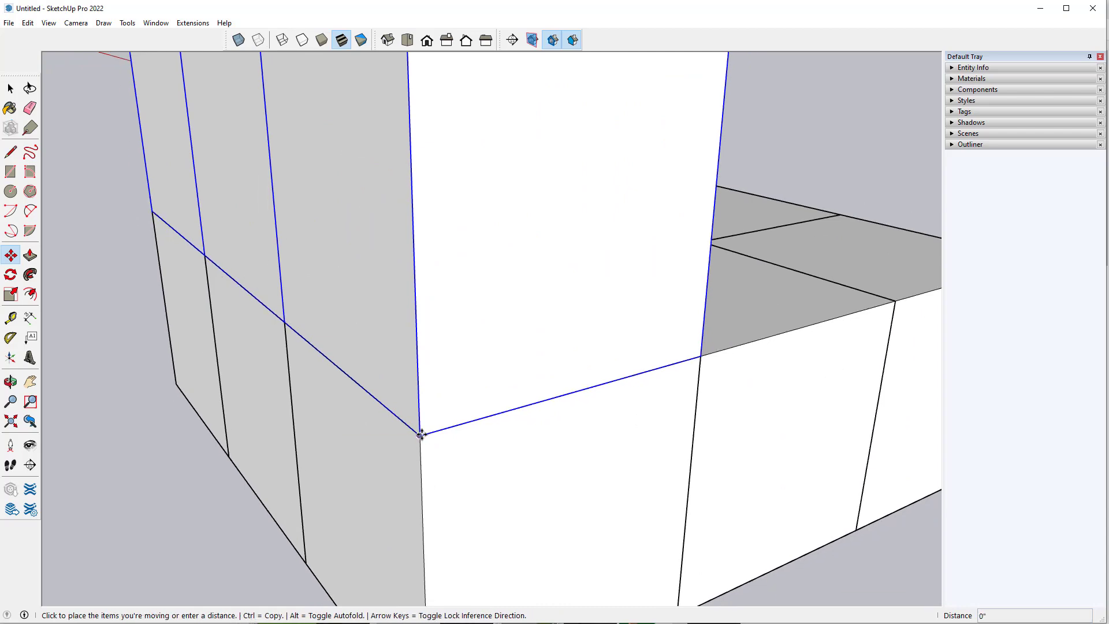
key("ctrl")
scroll(424, 399, "down", 7)
middle_click_drag(426, 393, 441, 510, "shift")
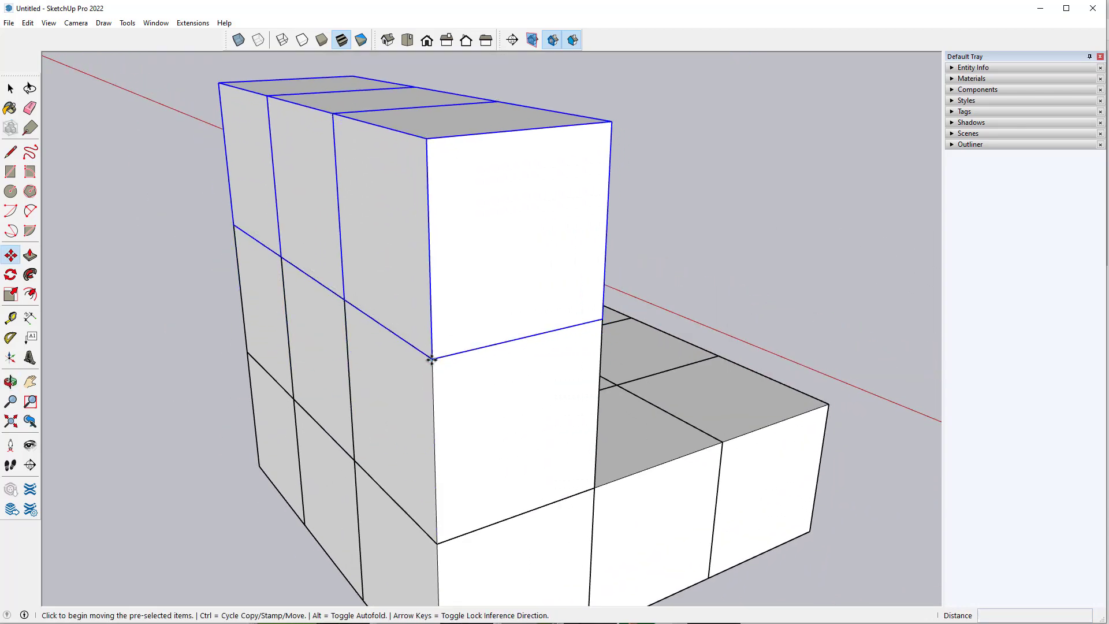
left_click(432, 359)
left_click(424, 139)
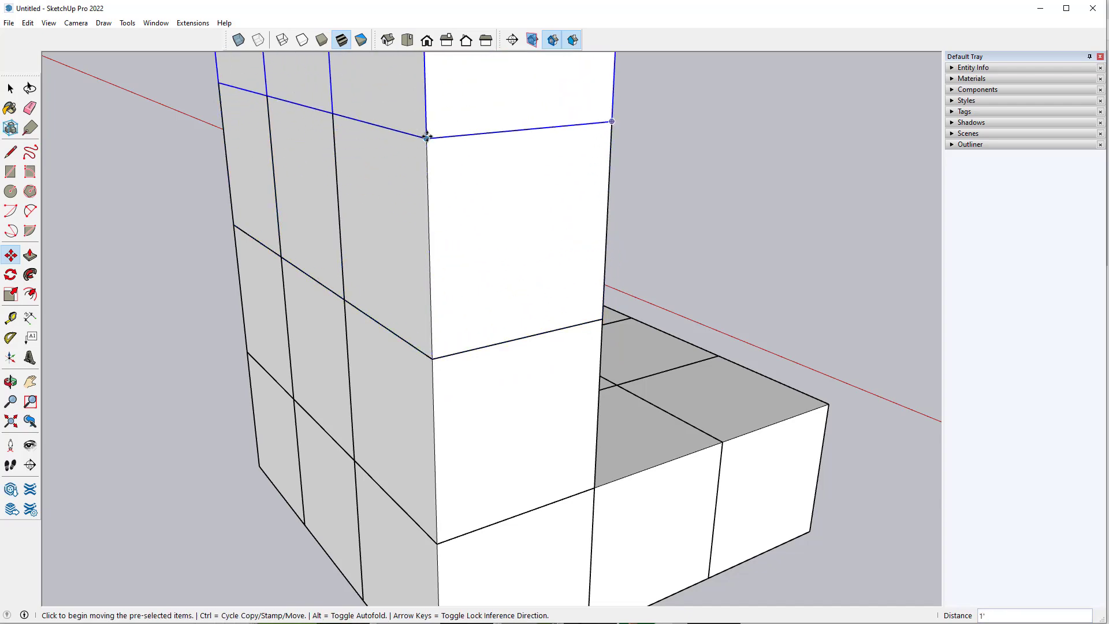
Switch the camera to parallel projection and show the finished L-shaped model in the isometric view
middle_click_drag(426, 137, 310, 339)
scroll(681, 424, "down", 5)
middle_click_drag(681, 424, 396, 424)
scroll(502, 448, "down", 3)
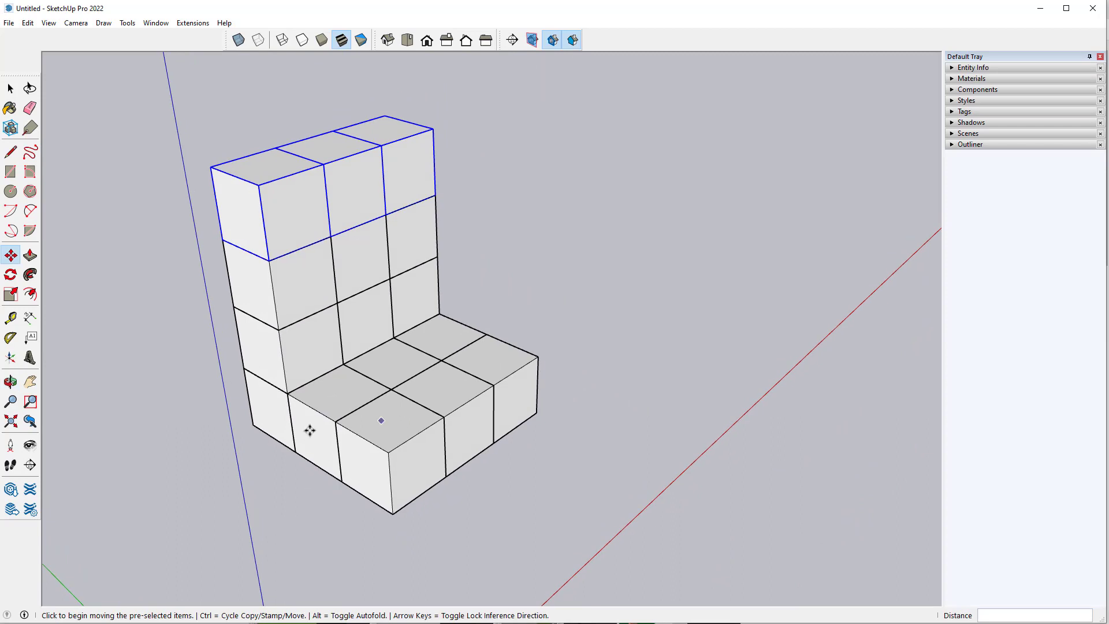
middle_click_drag(317, 443, 382, 231)
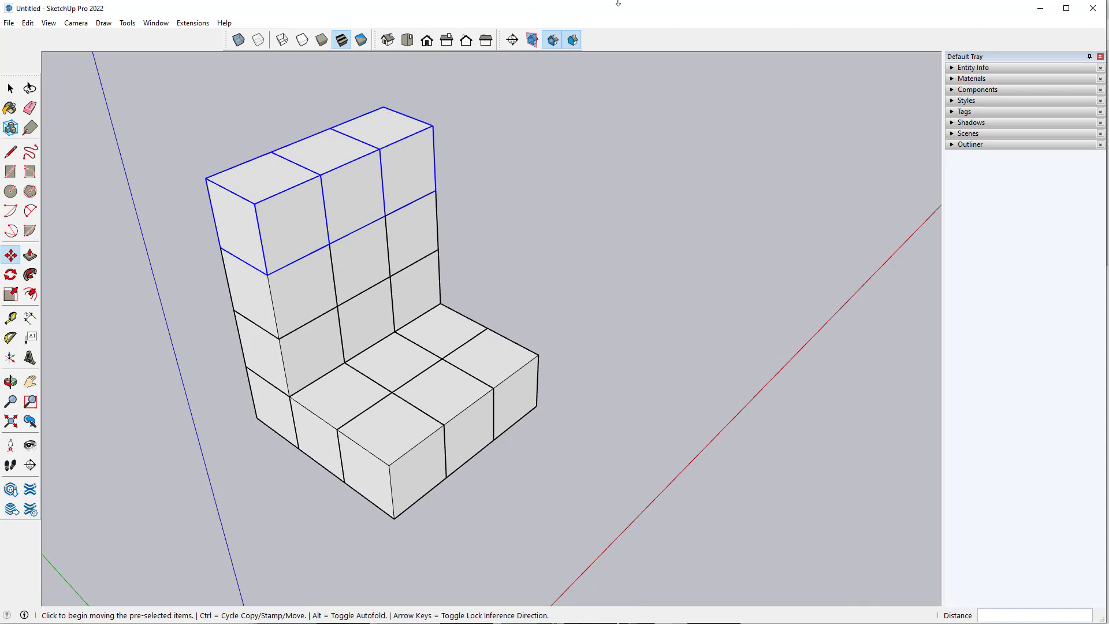
left_click(86, 24)
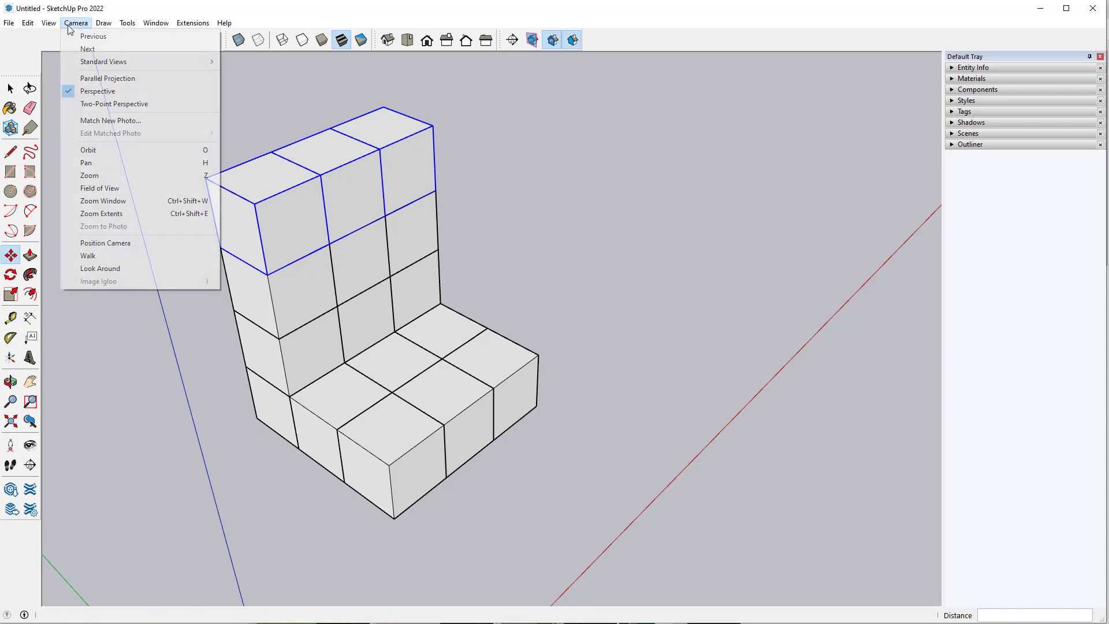
left_click(89, 79)
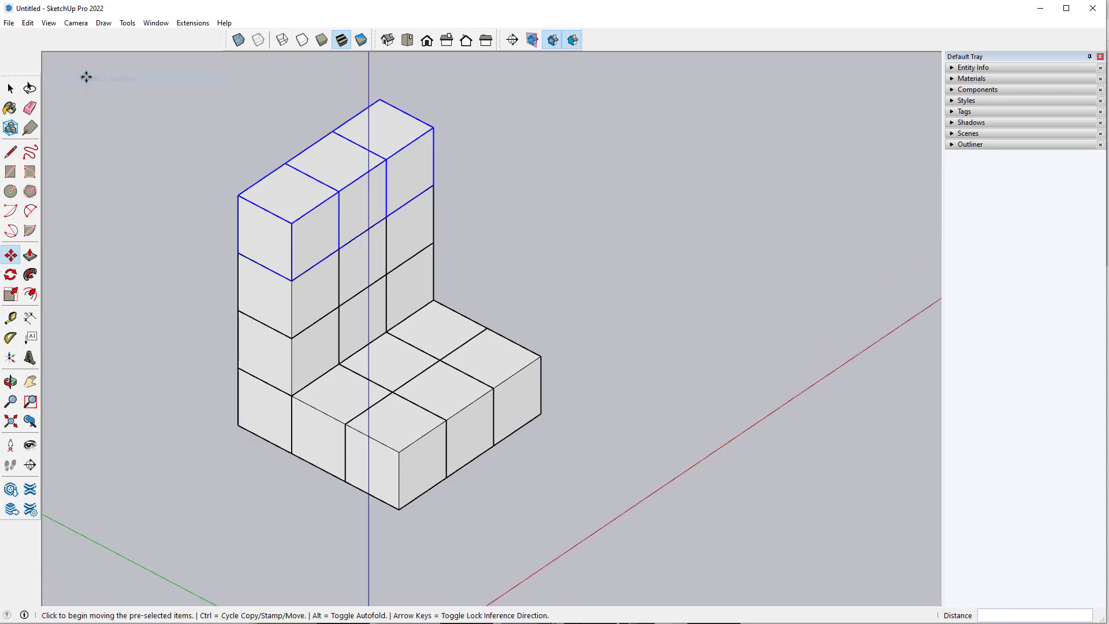
middle_click_drag(327, 354, 348, 345)
left_click(387, 41)
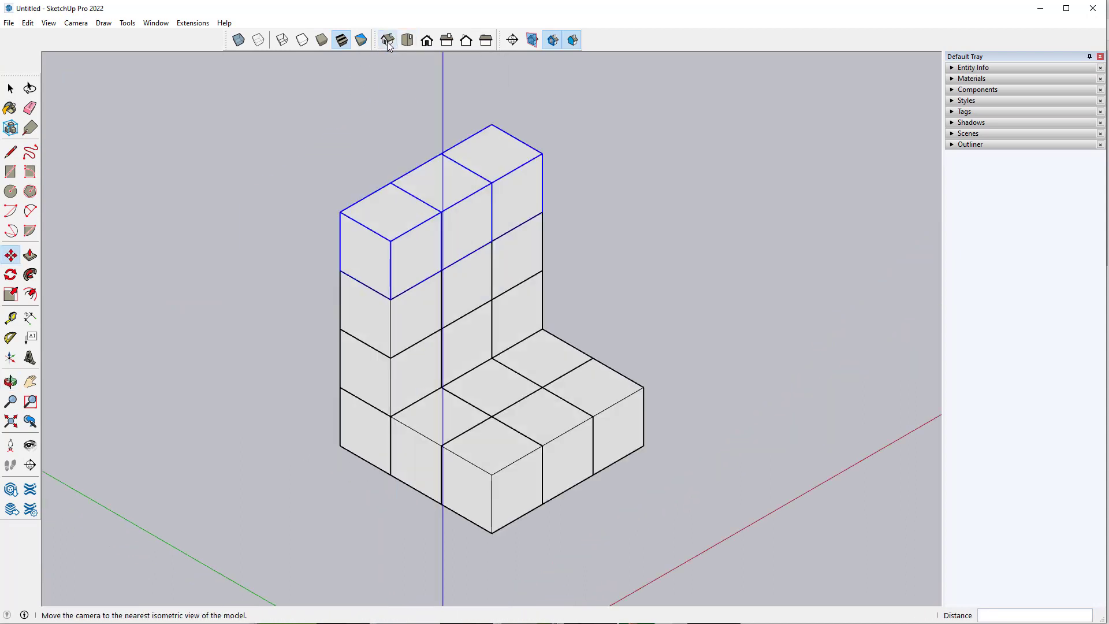
Show the L-shaped cube model in parallel projection from the top, front and right standard views in turn
left_click(30, 24)
left_click(76, 23)
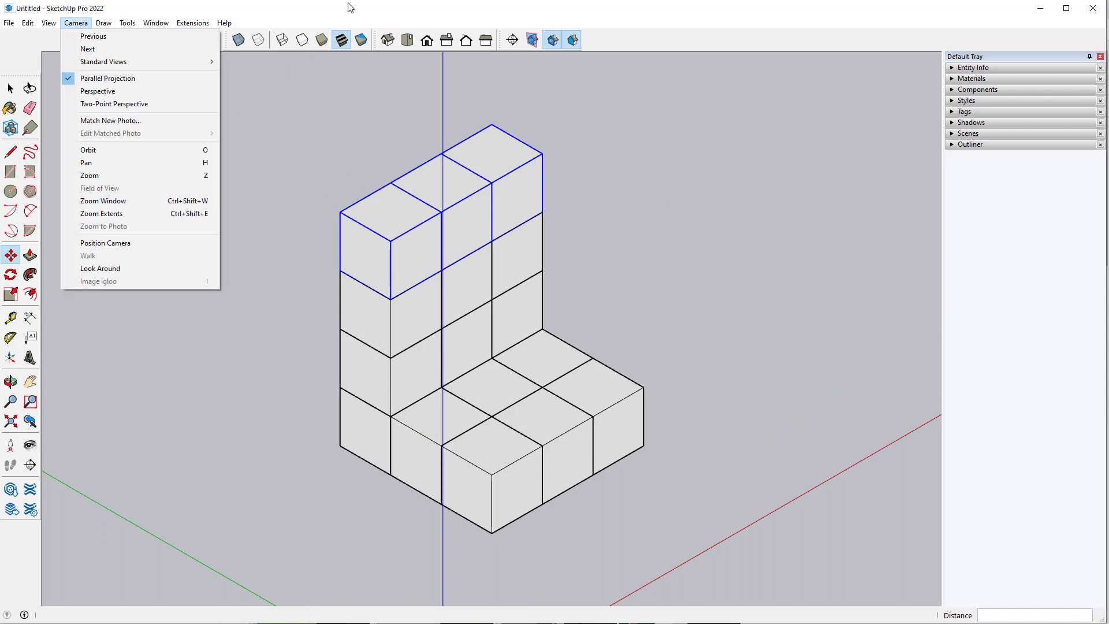
left_click(406, 41)
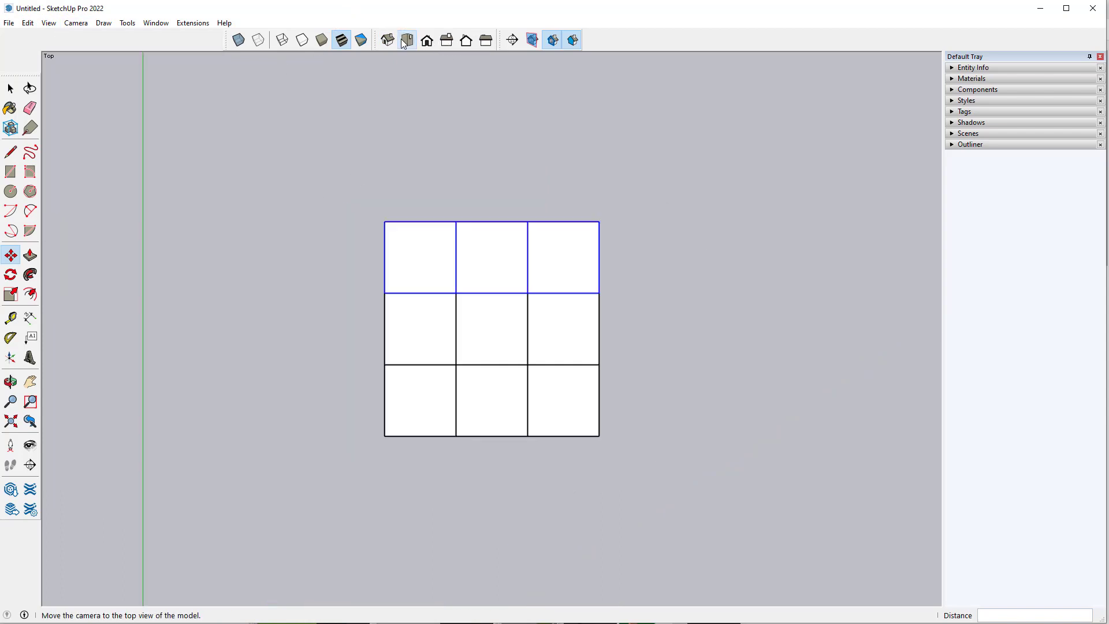
left_click(428, 41)
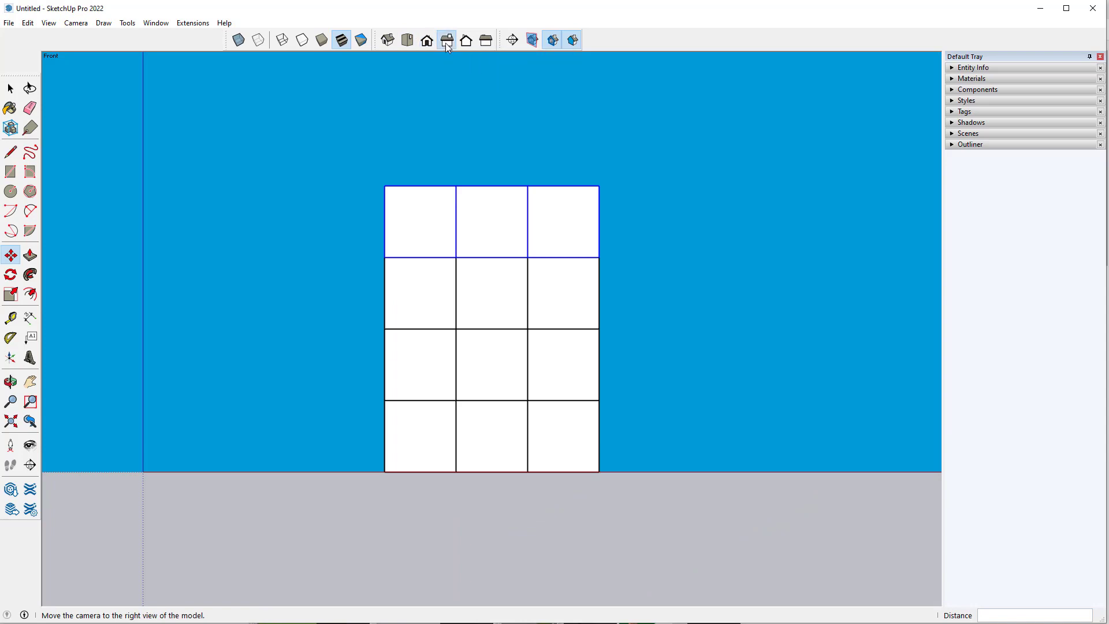
left_click(446, 43)
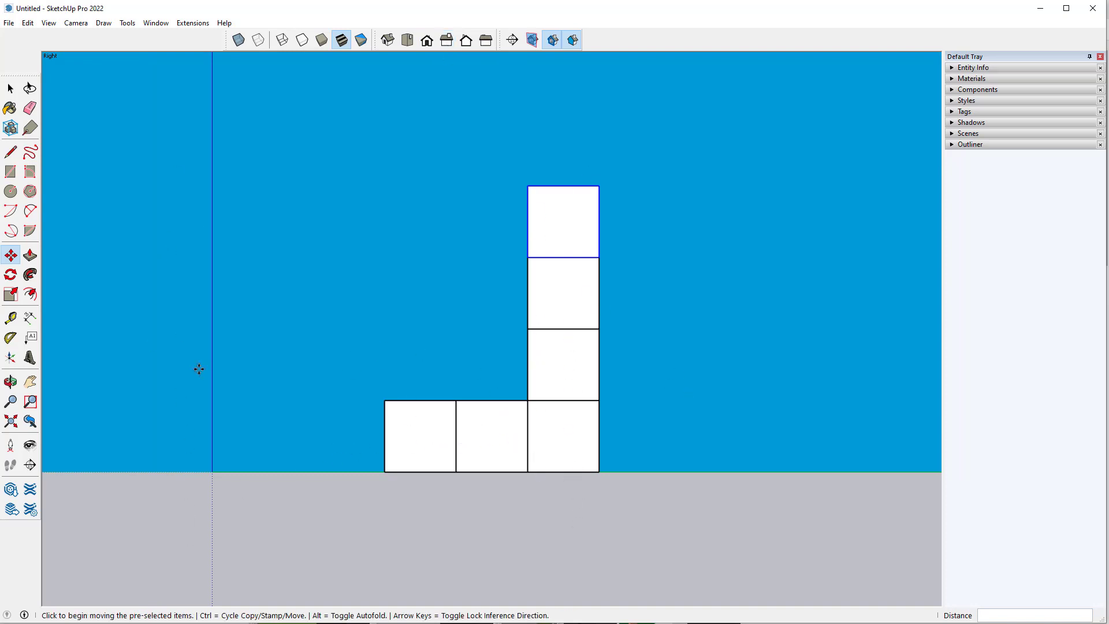
Hide the drawing axes and return the camera to the isometric view of the cube model
left_click(50, 24)
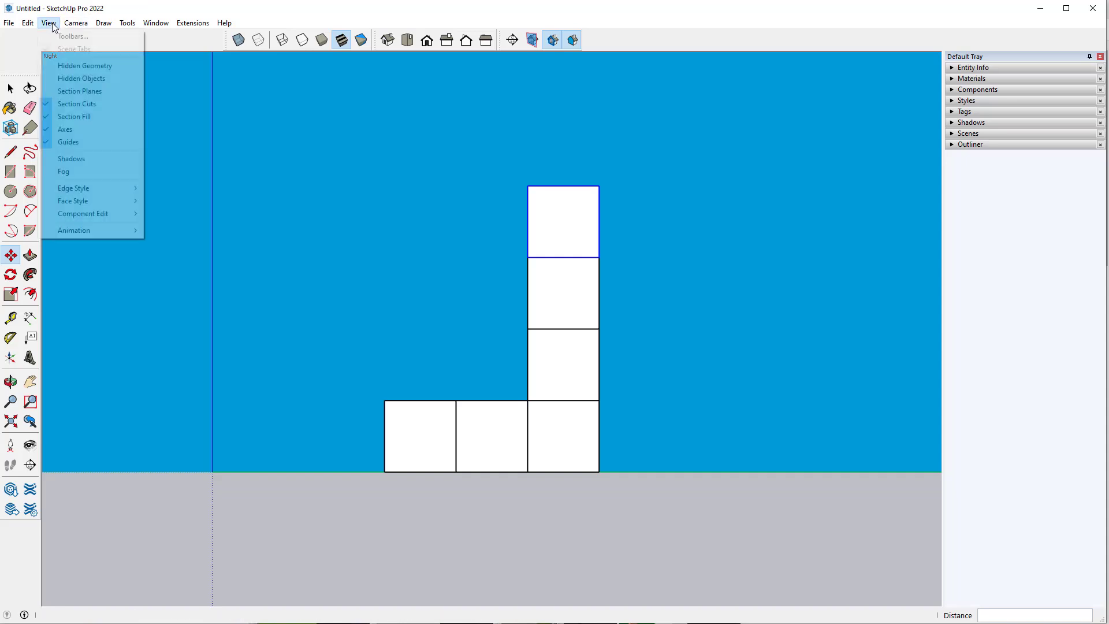
left_click(43, 129)
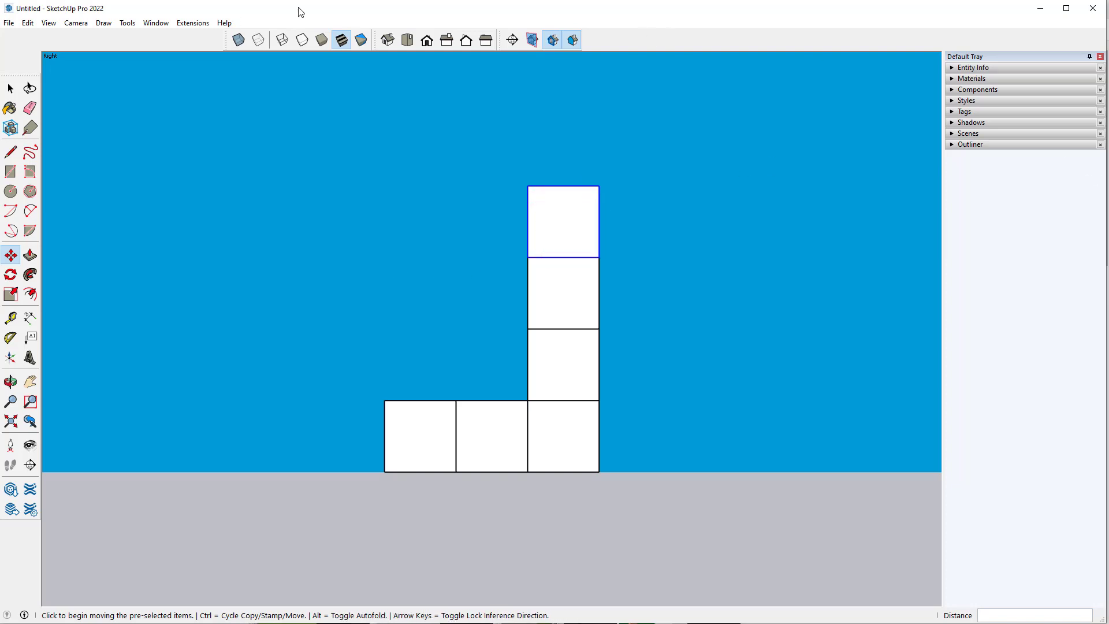
left_click(387, 40)
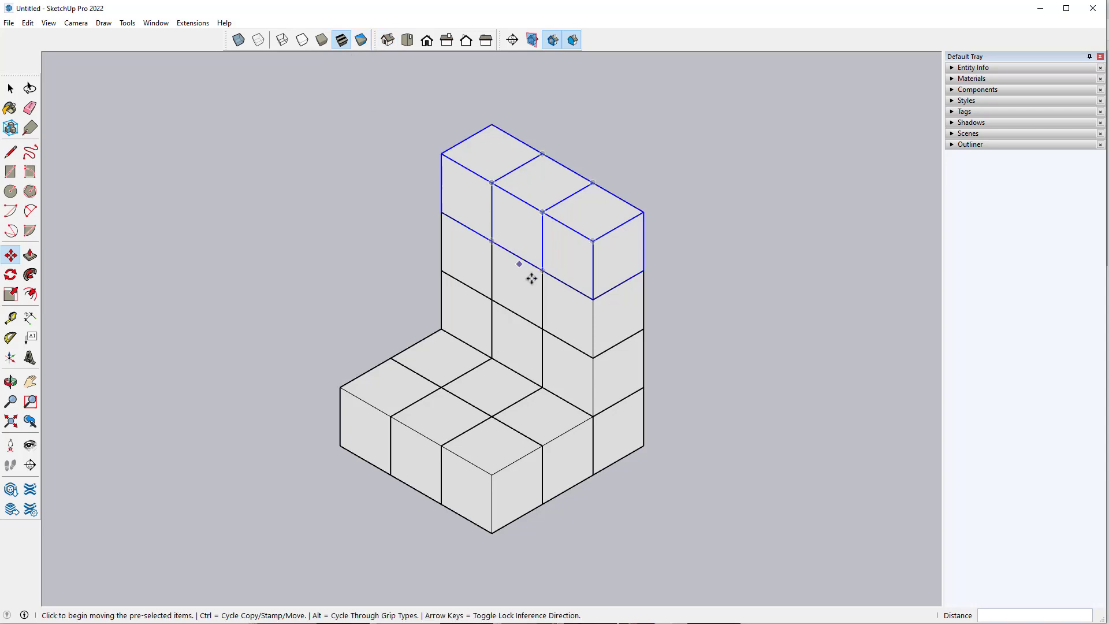